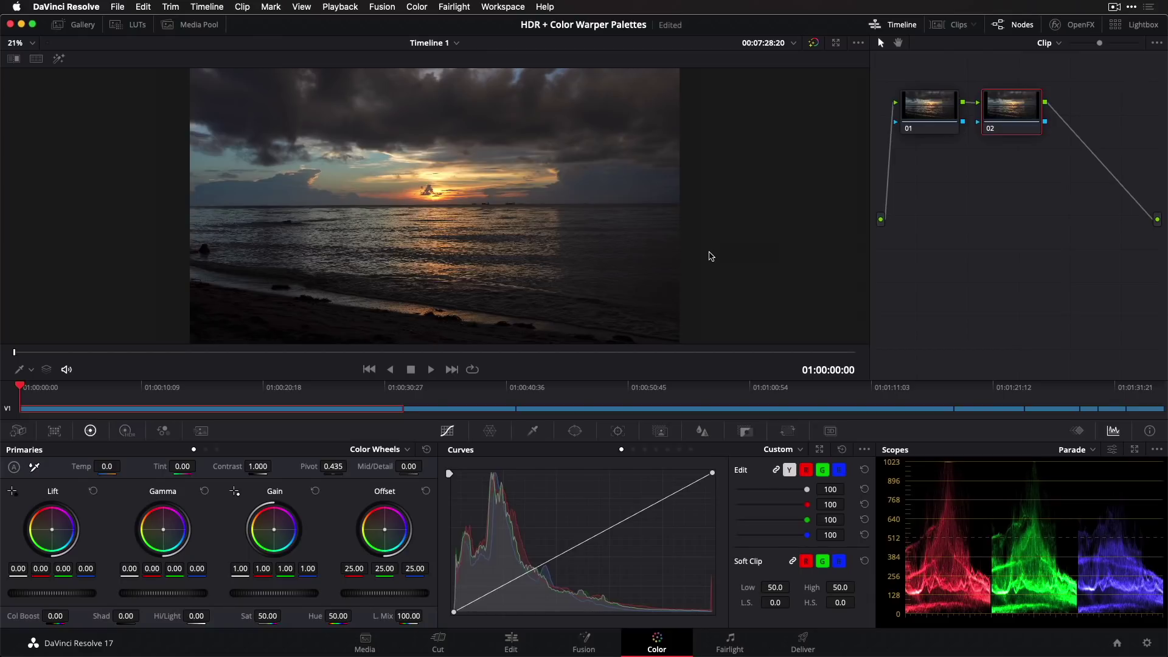
# Set the color science to DaVinci YRGB Color Managed with the DaVinci Wide Gamut preset
pyautogui.hotkey('shift', '9')
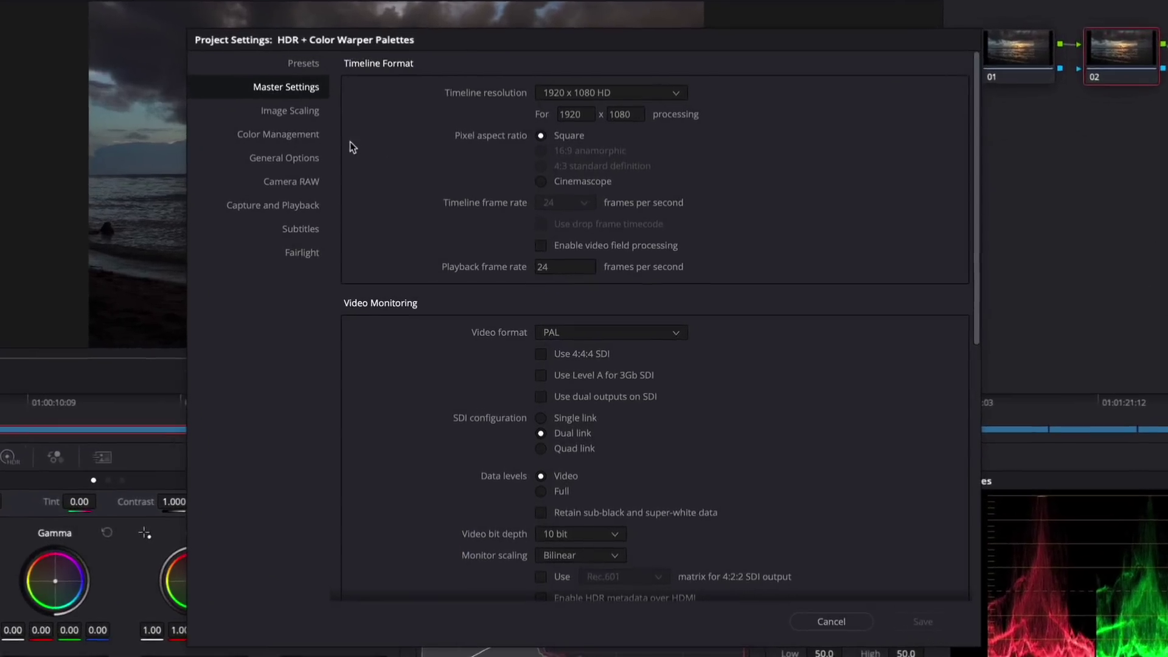
pyautogui.click(314, 133)
pyautogui.click(645, 95)
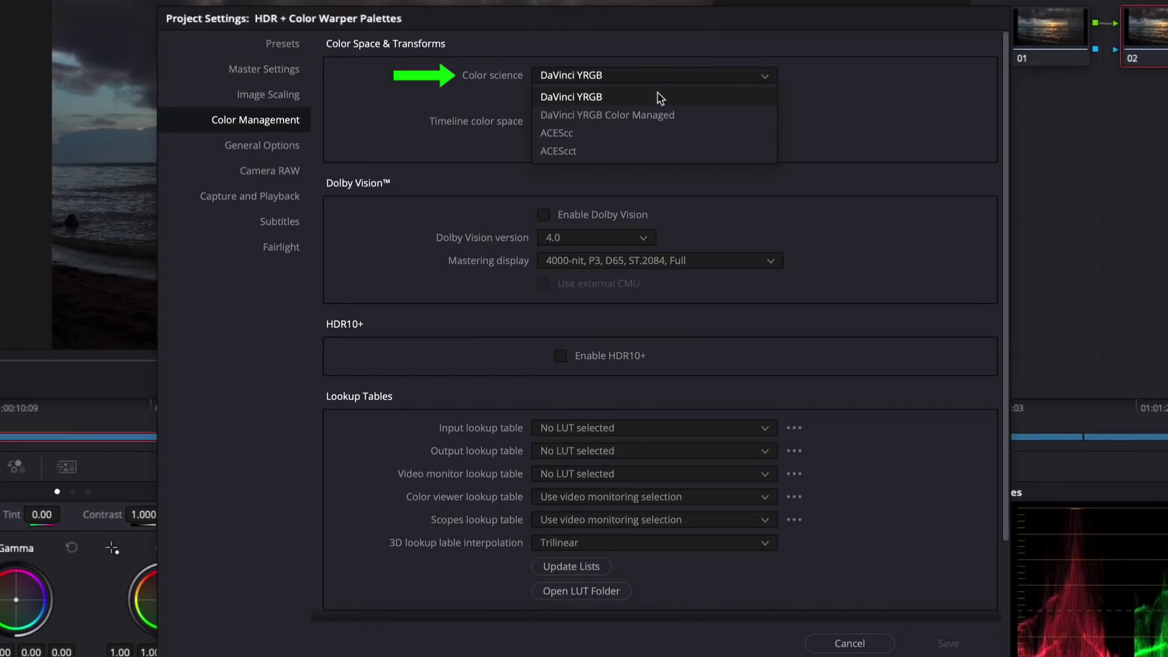
pyautogui.click(685, 115)
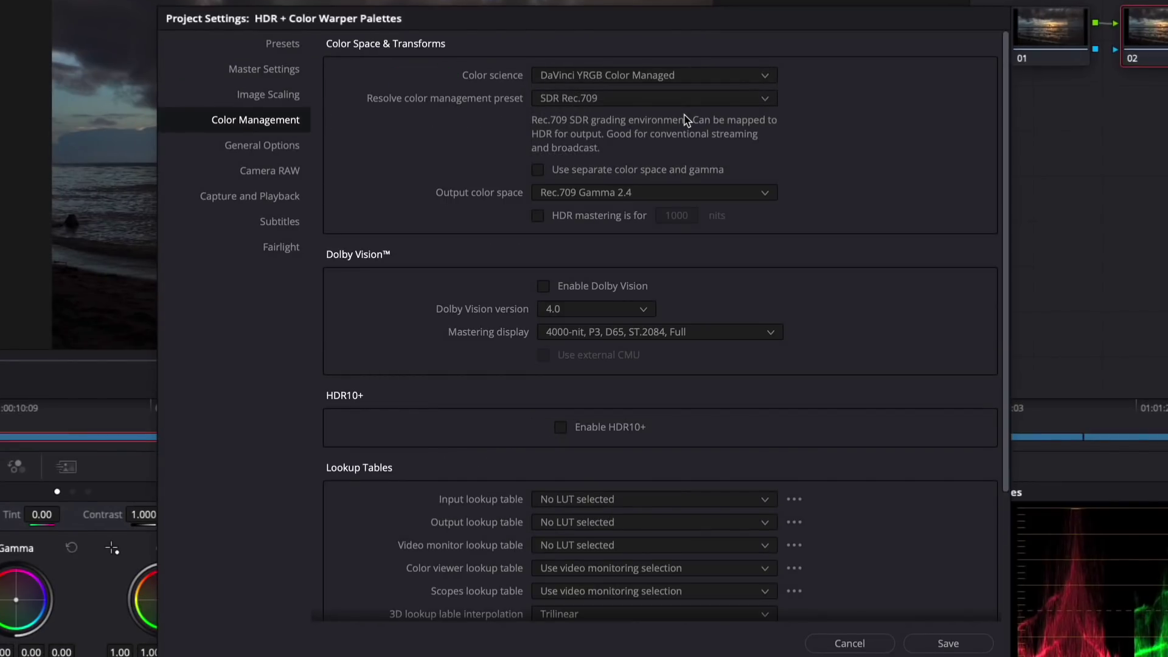
pyautogui.click(739, 96)
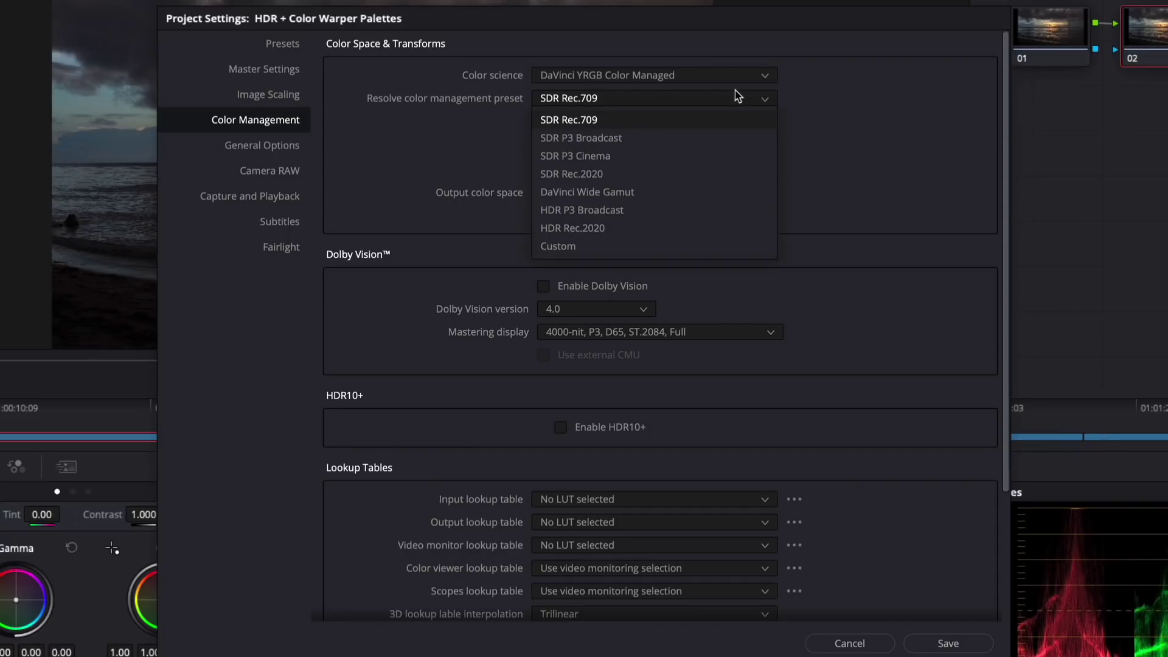
pyautogui.click(717, 192)
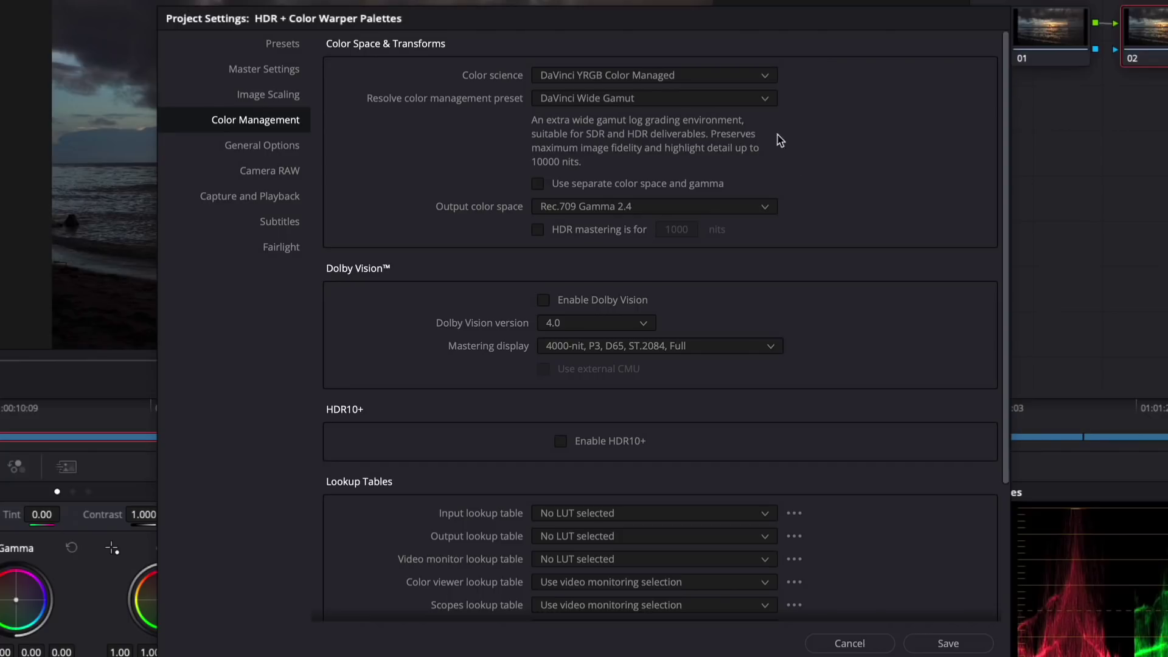
pyautogui.click(765, 100)
# Choose the Custom preset, leaving DaVinci WG/Intermediate timeline space and DaVinci input and output DRTs
pyautogui.click(715, 246)
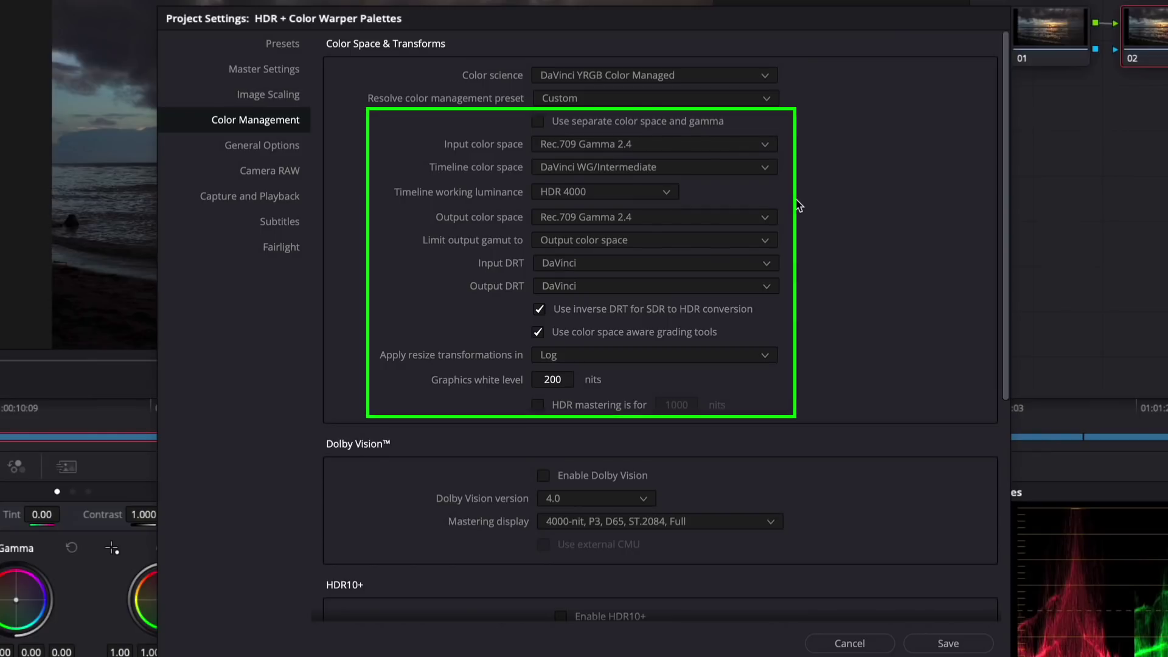
pyautogui.click(769, 175)
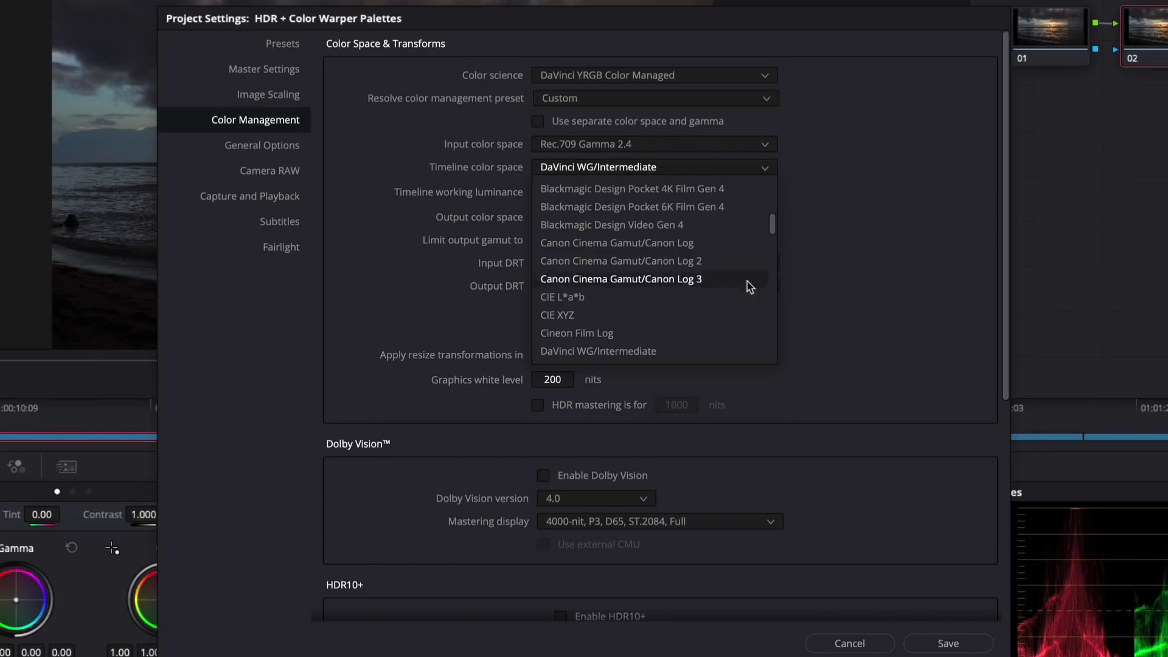
pyautogui.click(738, 359)
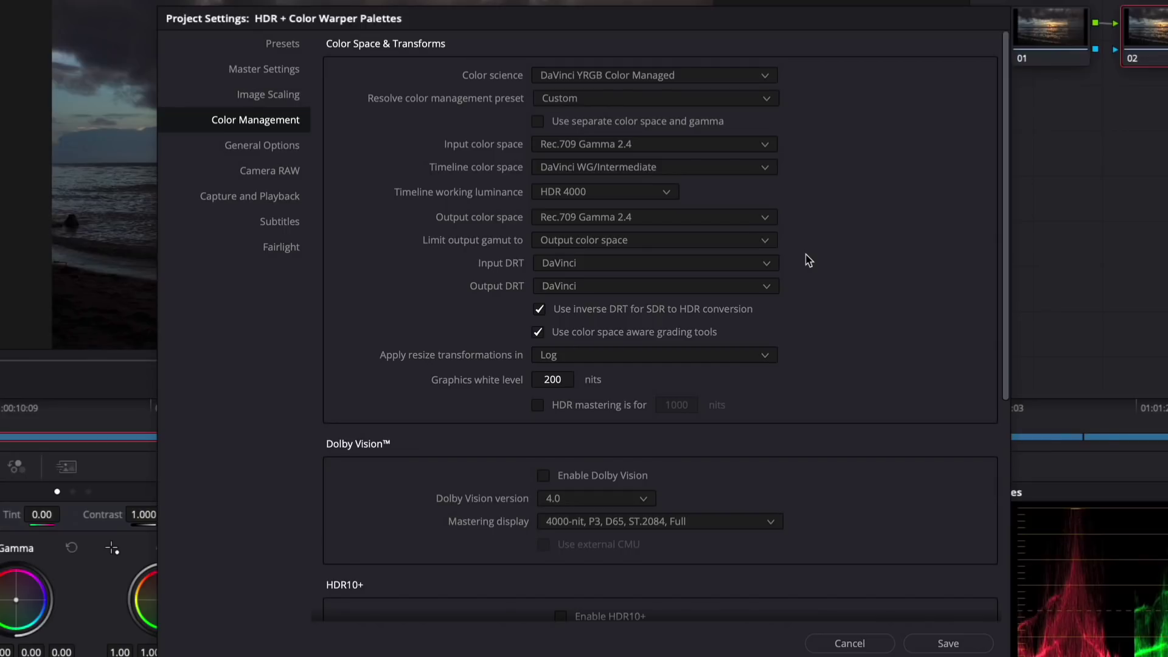
pyautogui.click(765, 268)
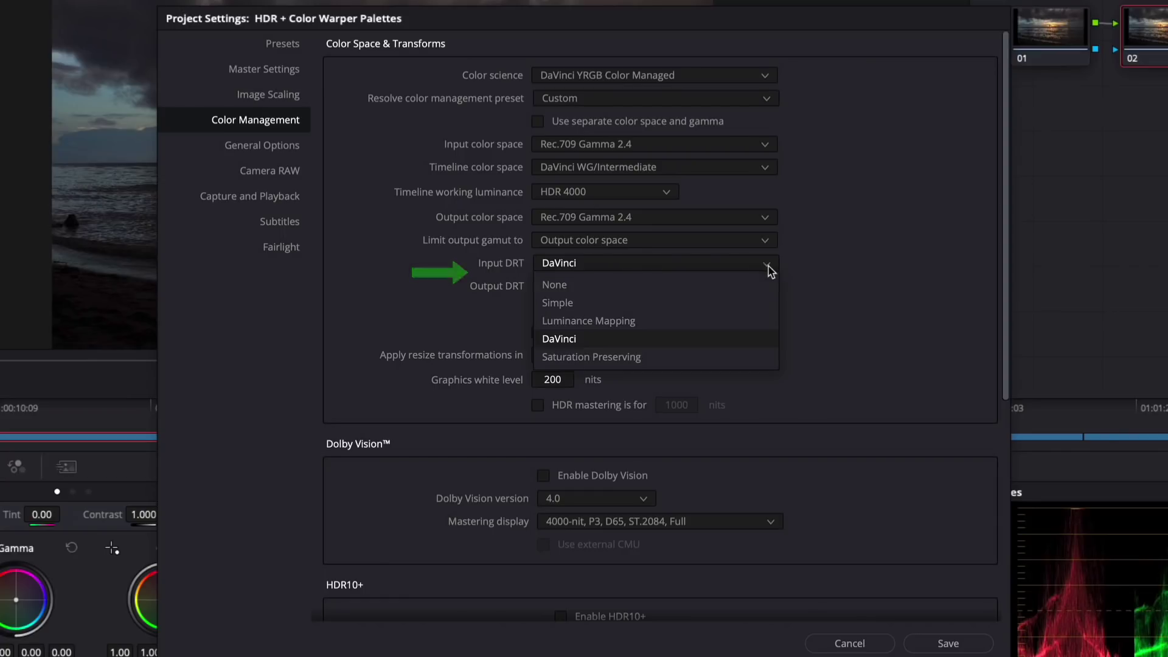
pyautogui.click(765, 268)
pyautogui.click(769, 288)
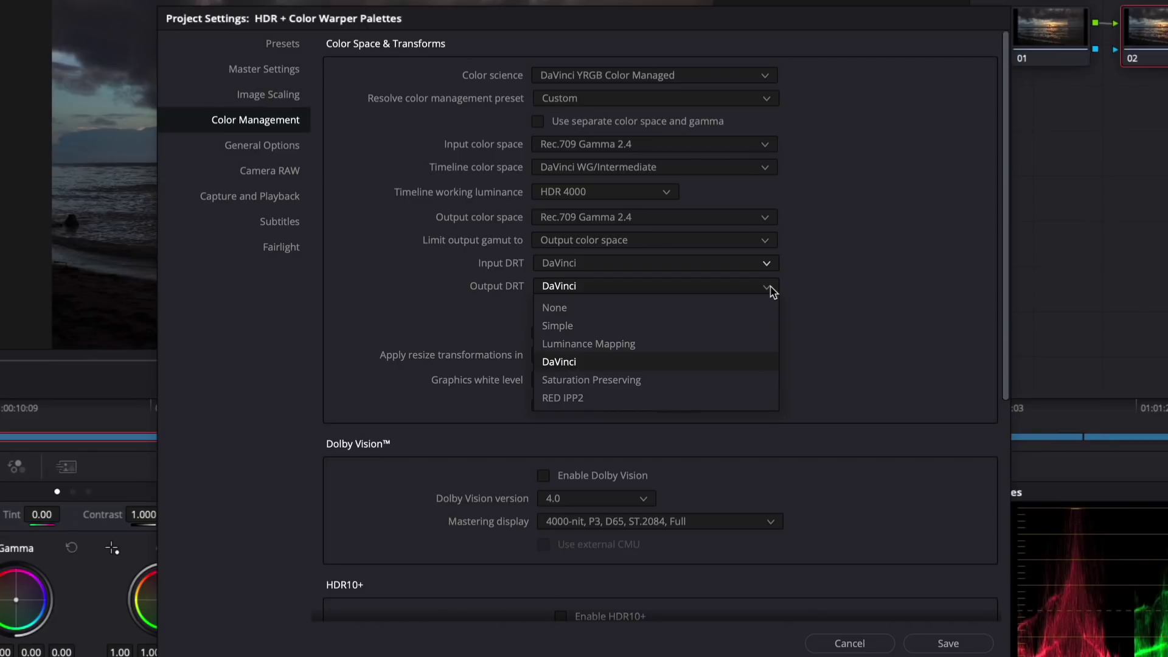
pyautogui.click(804, 292)
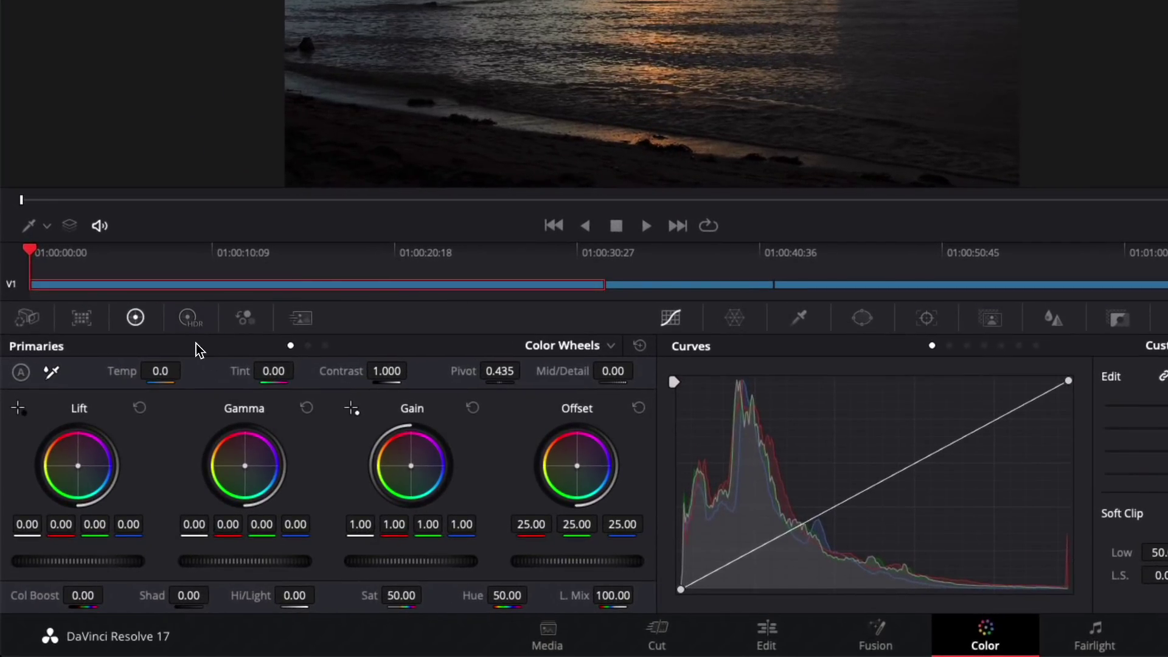
# Replace the Primaries wheels with the High Dynamic Range palette on the Color page
pyautogui.click(189, 317)
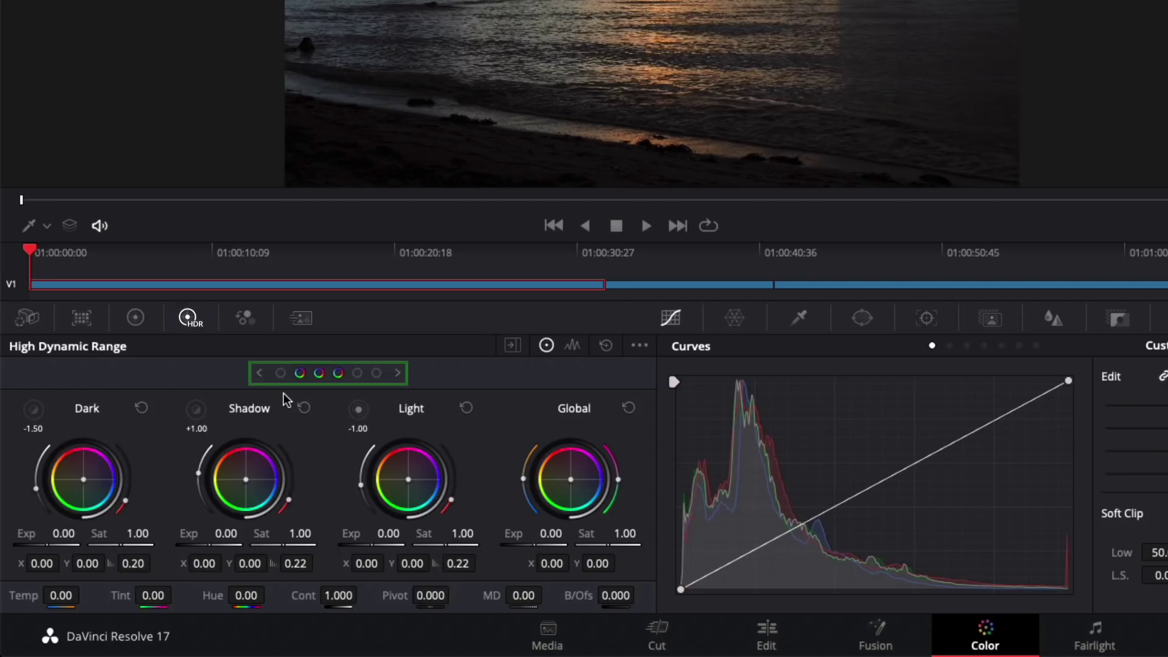
pyautogui.click(259, 374)
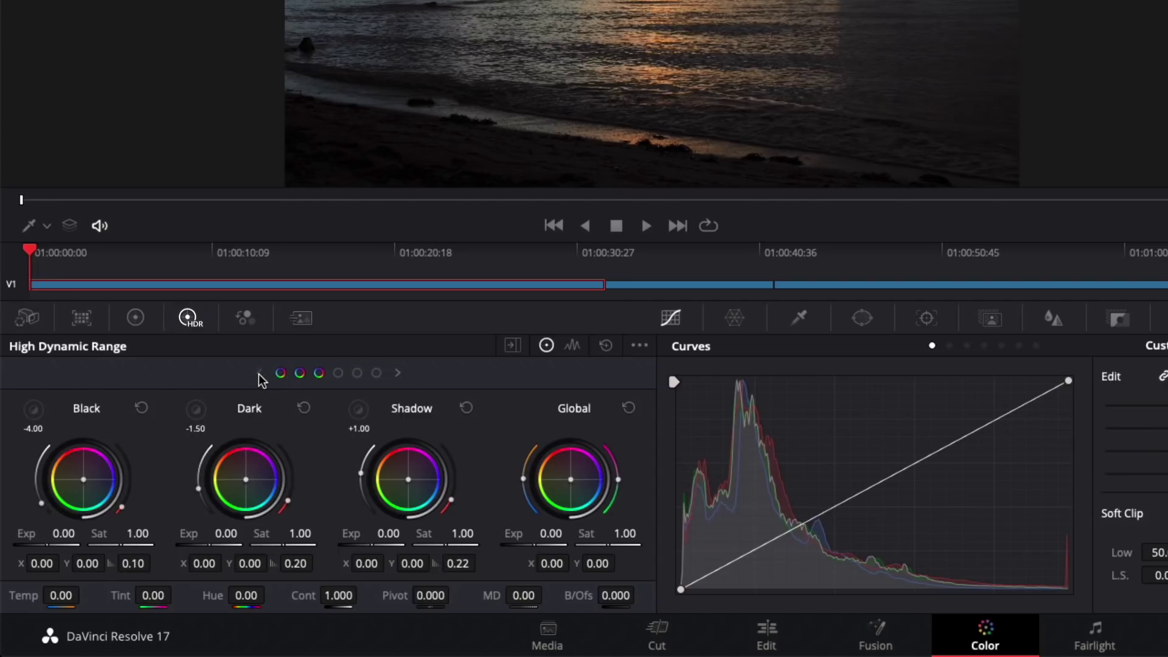
pyautogui.click(398, 374)
pyautogui.click(399, 374)
pyautogui.click(398, 375)
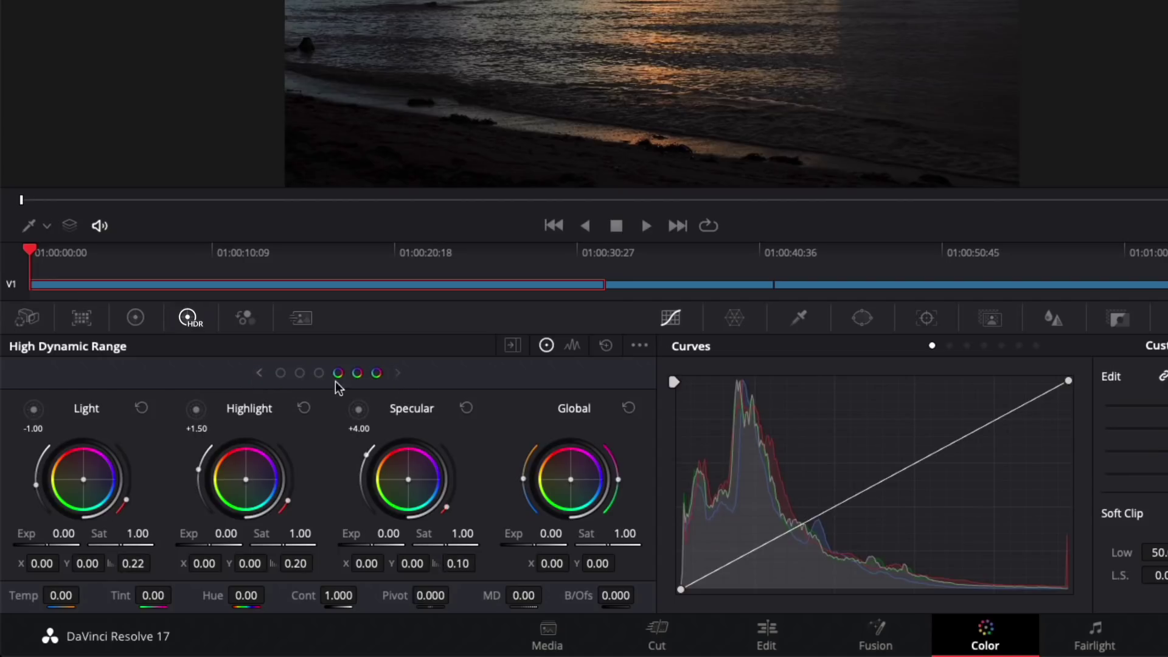
pyautogui.click(259, 373)
pyautogui.click(259, 373)
pyautogui.click(259, 374)
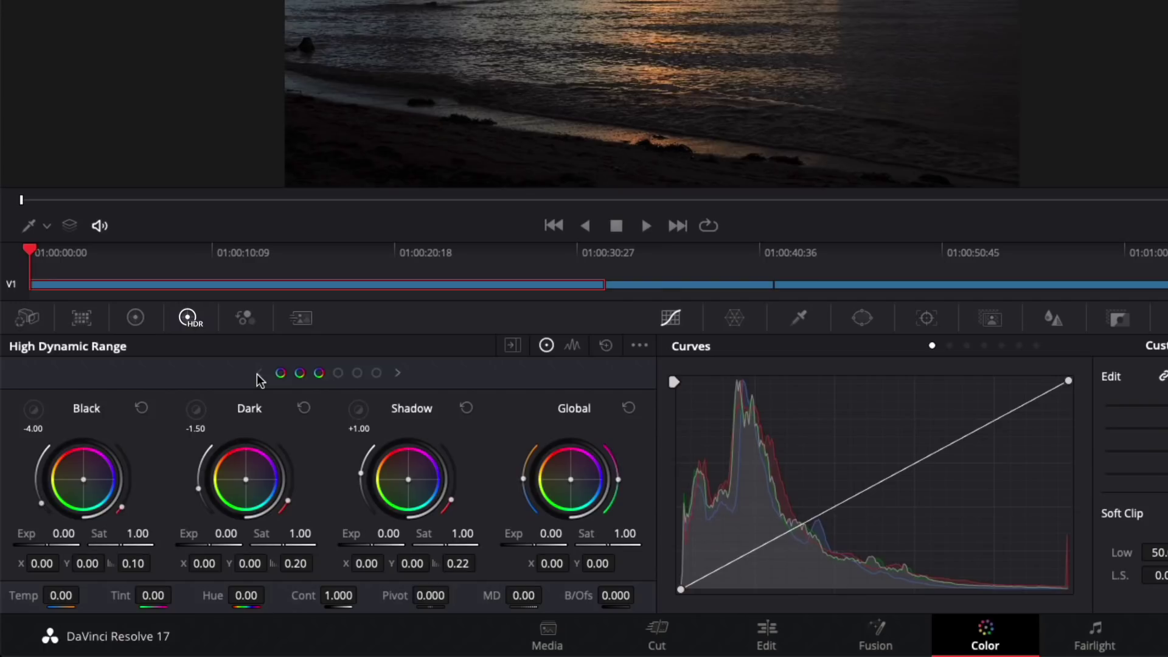
pyautogui.click(398, 374)
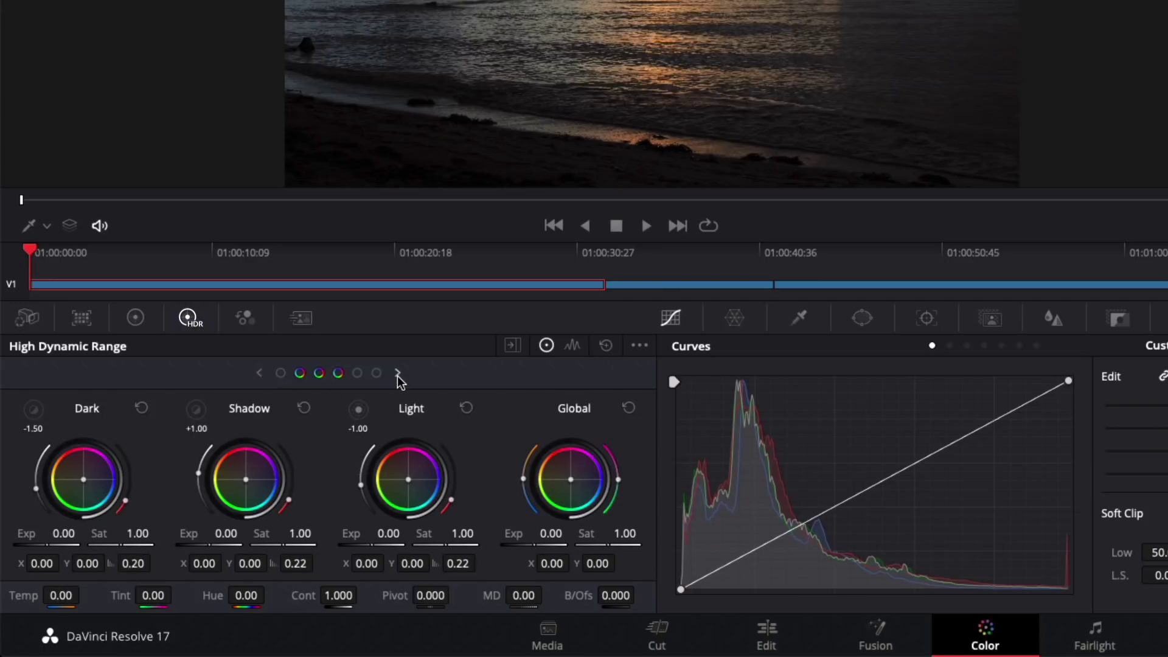
pyautogui.click(398, 374)
pyautogui.click(398, 374)
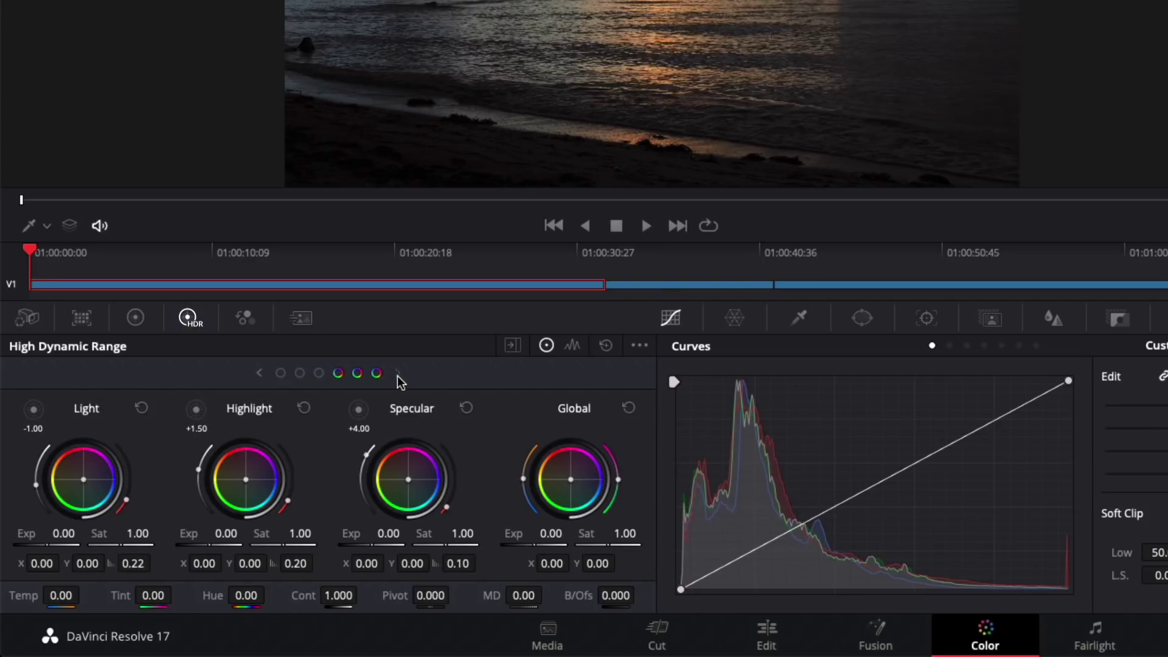
pyautogui.click(260, 375)
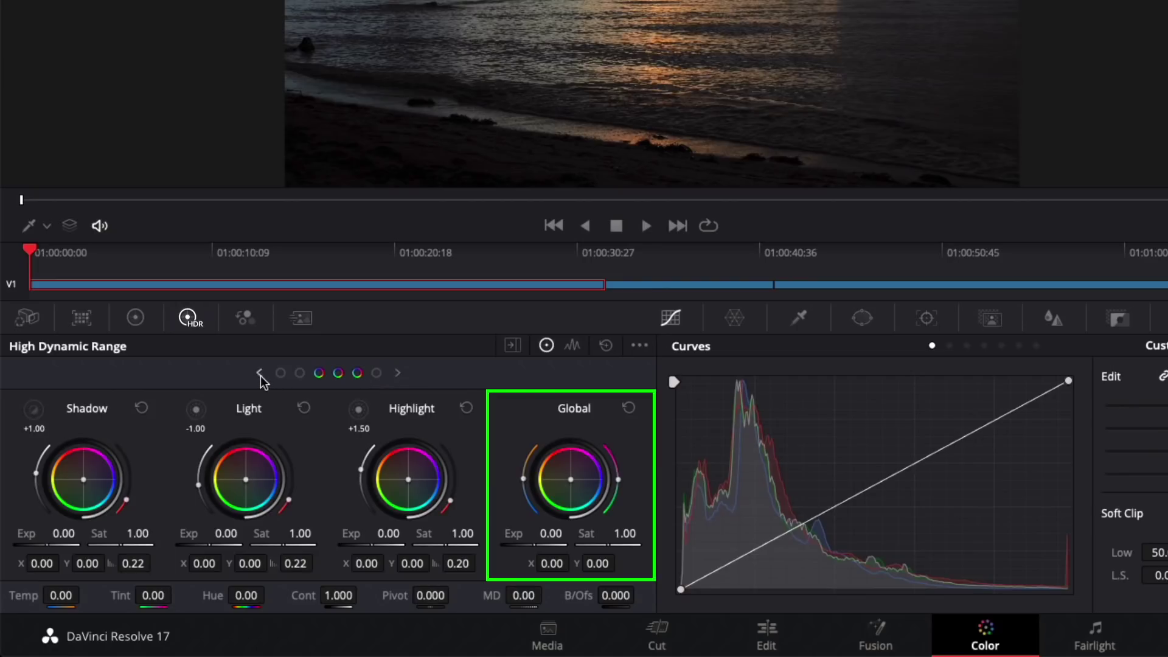
pyautogui.click(261, 375)
pyautogui.click(261, 374)
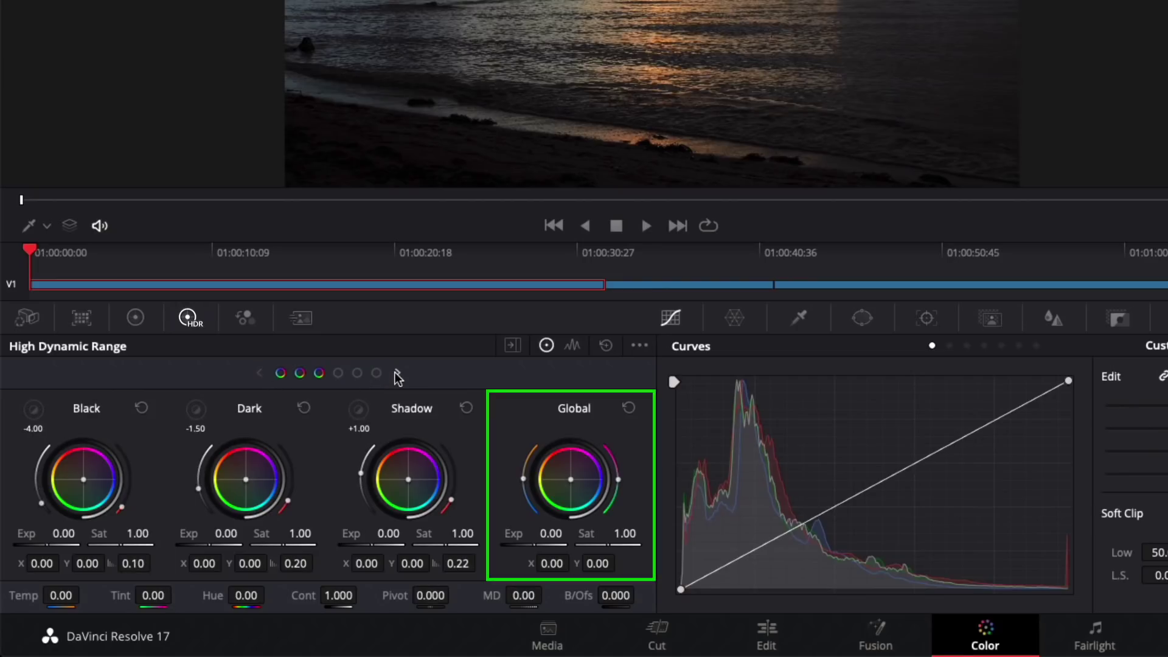
pyautogui.click(397, 373)
pyautogui.click(396, 374)
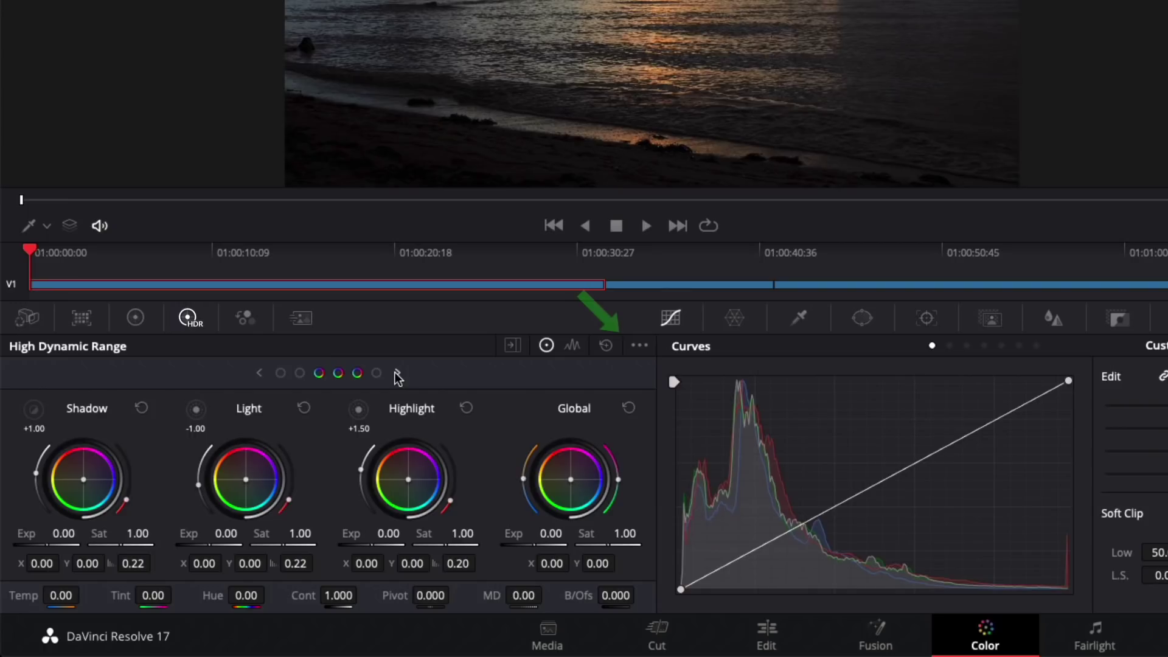
pyautogui.click(637, 347)
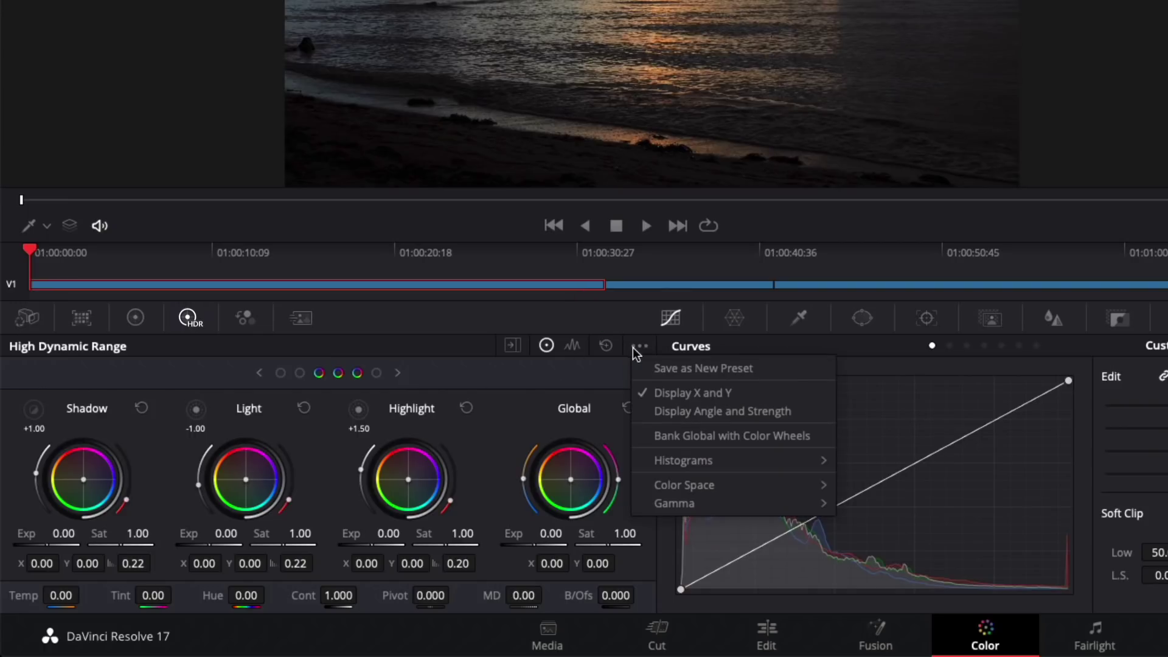
pyautogui.click(736, 436)
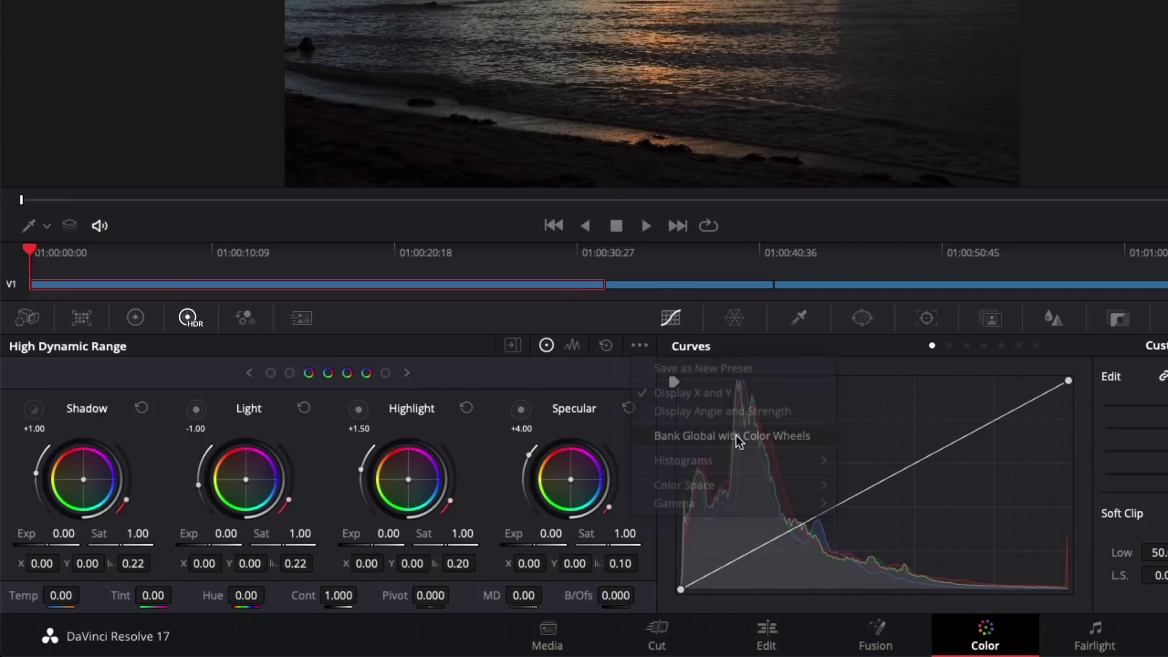
pyautogui.click(407, 373)
pyautogui.click(251, 376)
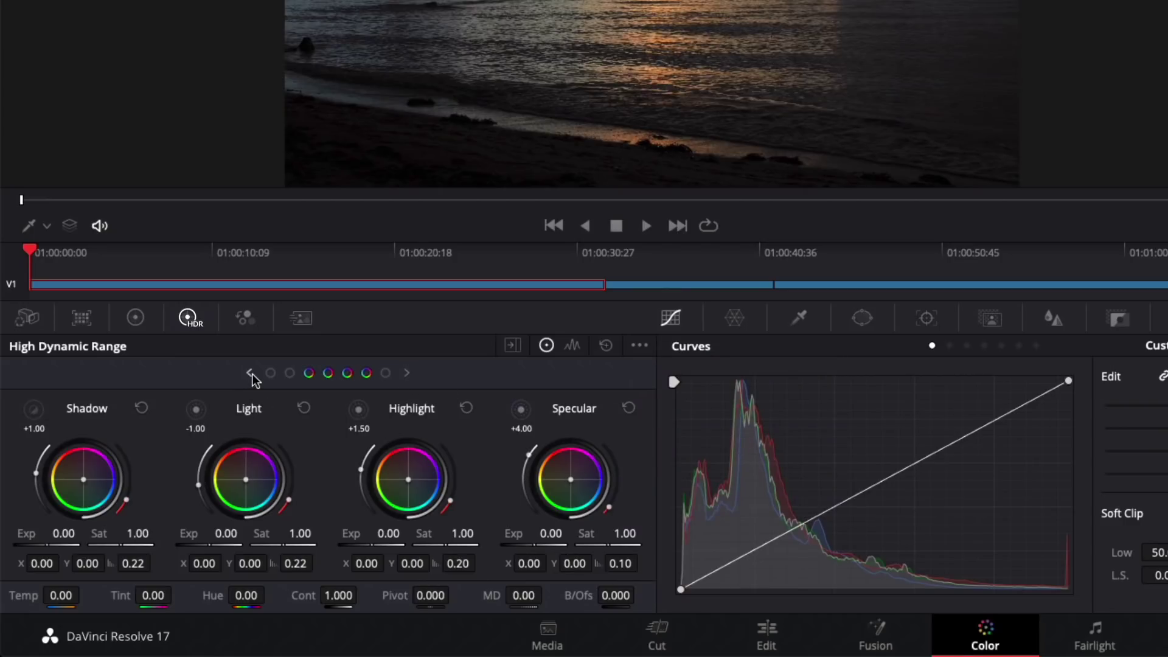
pyautogui.click(251, 375)
pyautogui.click(249, 376)
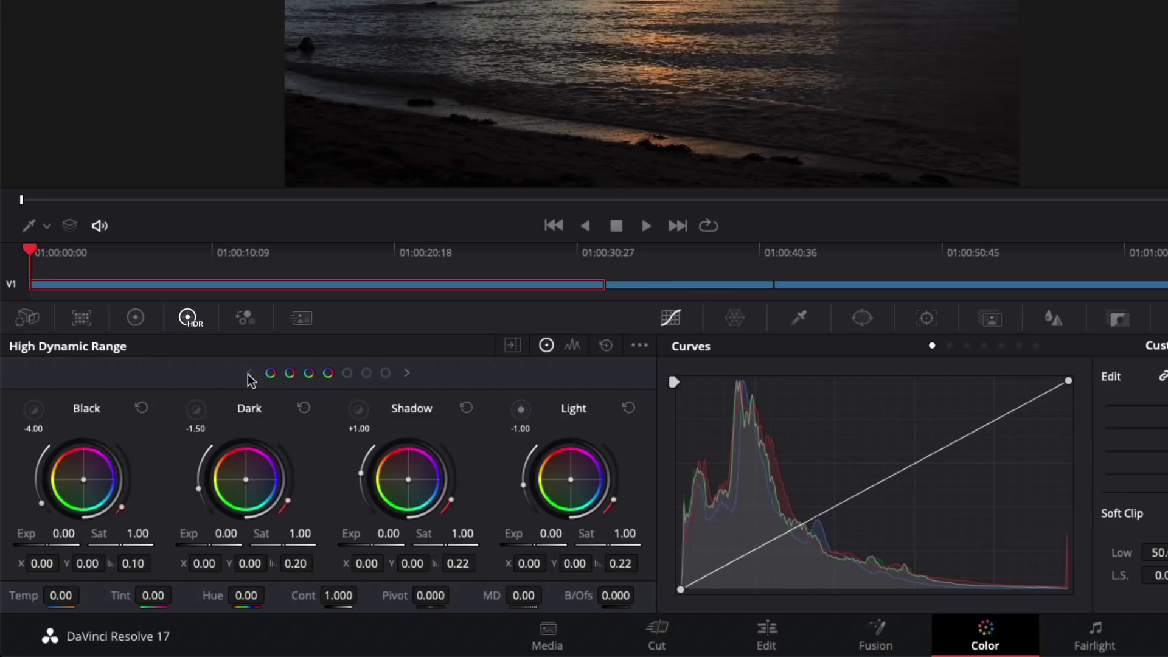
pyautogui.click(406, 373)
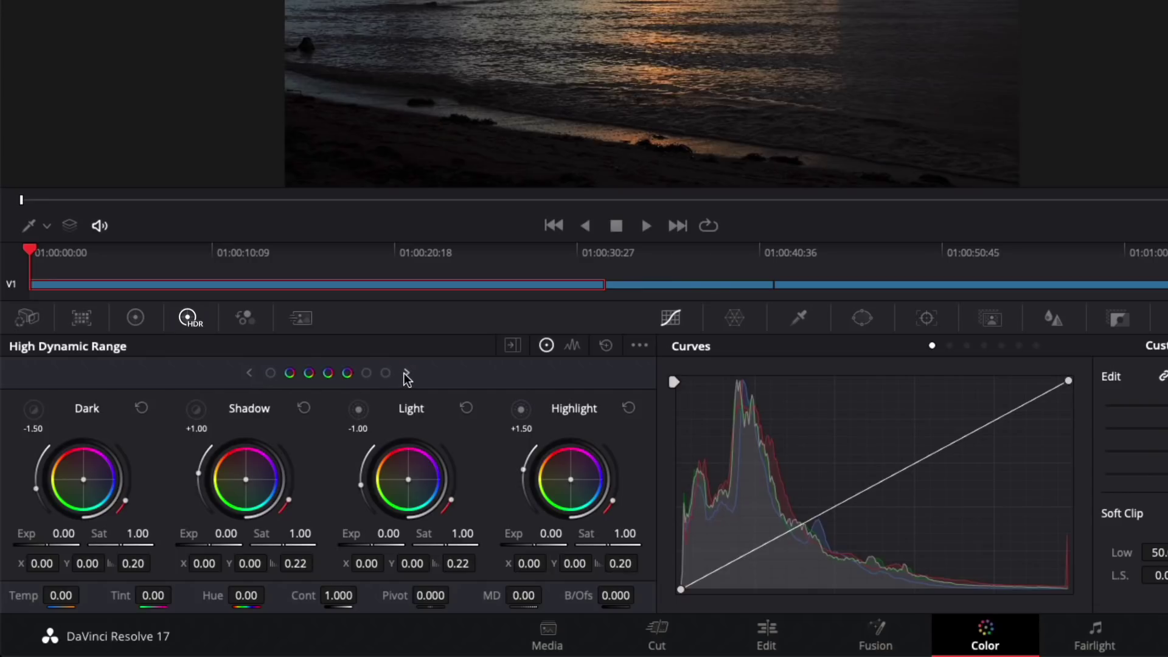
pyautogui.click(640, 346)
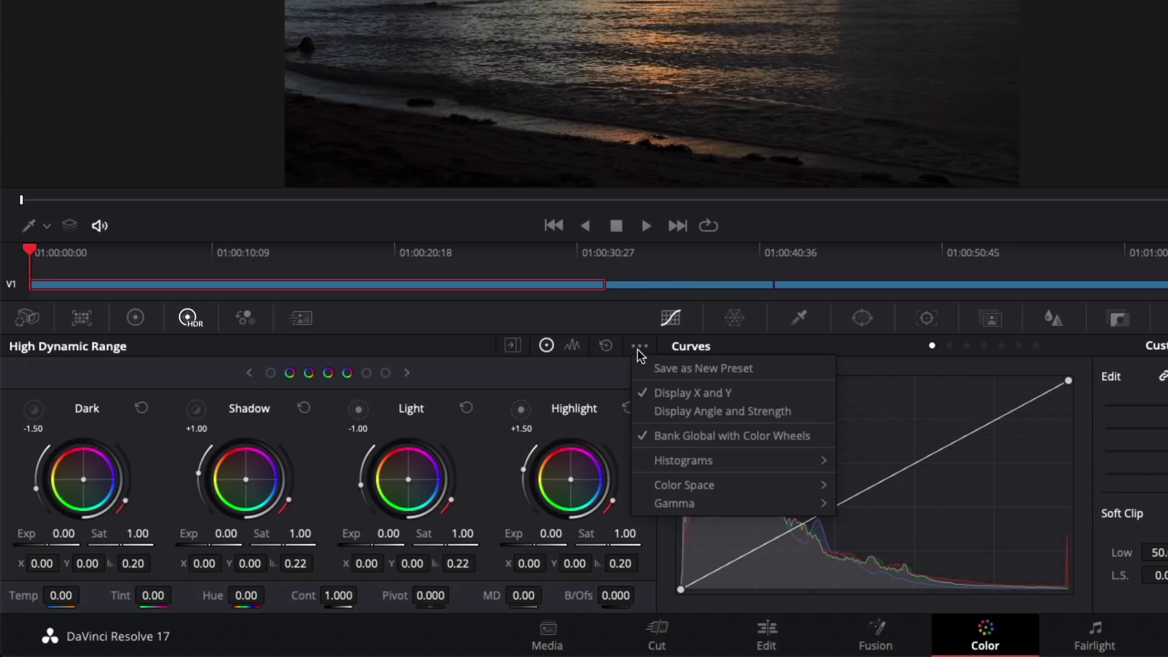
pyautogui.click(688, 438)
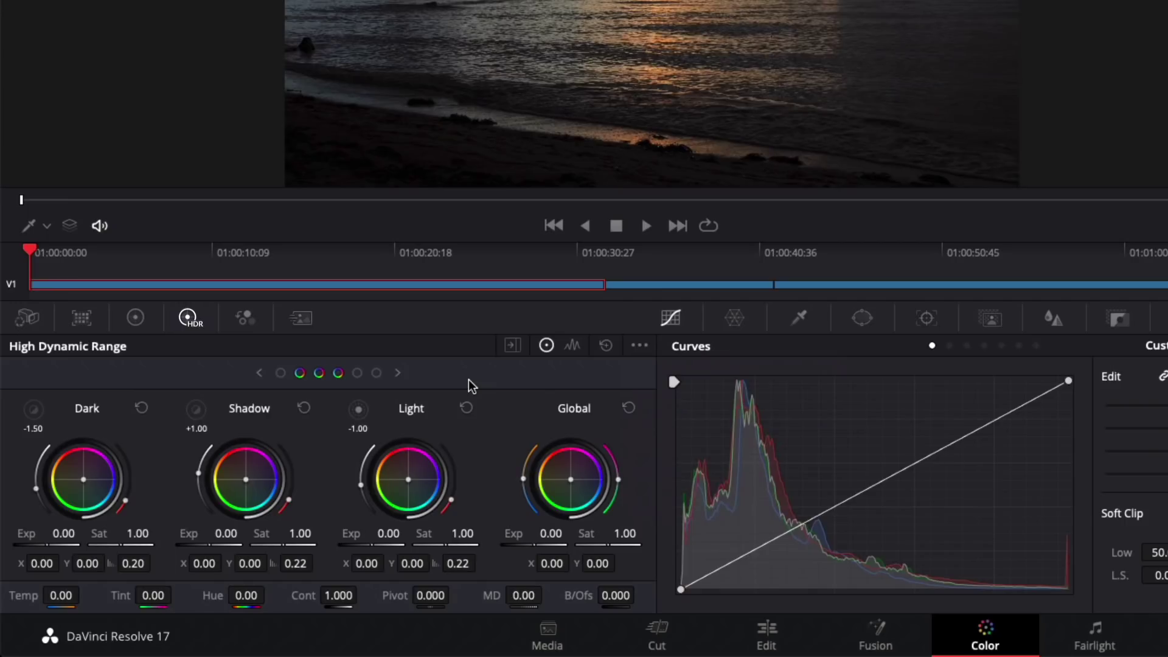
pyautogui.click(572, 350)
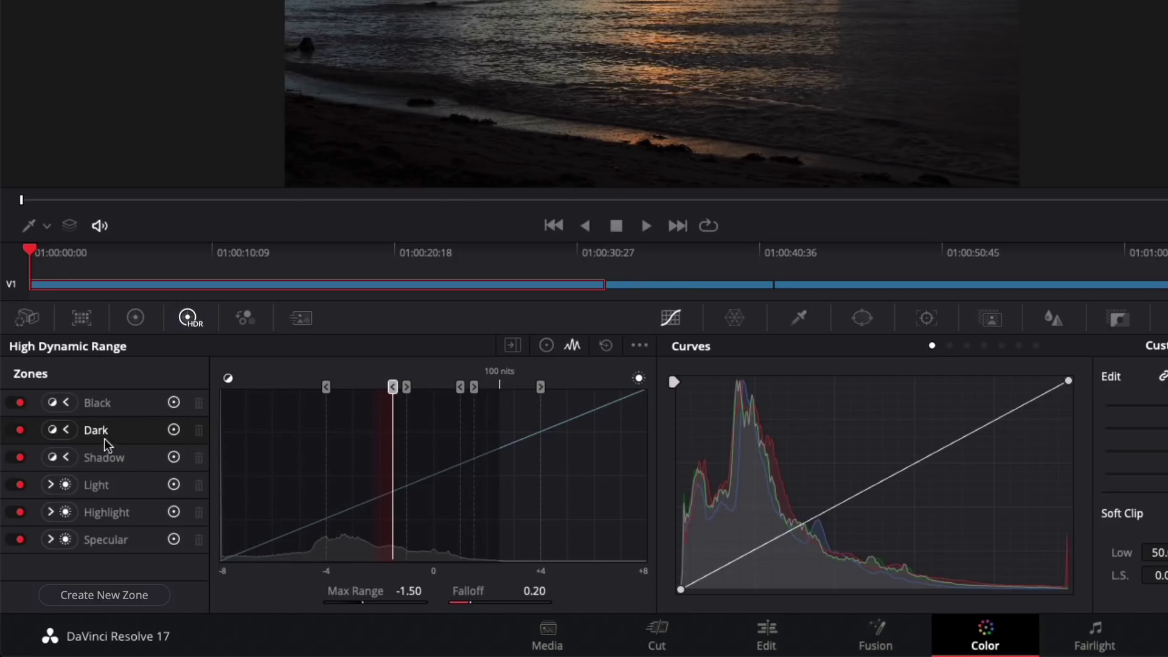
pyautogui.click(127, 406)
pyautogui.click(126, 431)
pyautogui.click(127, 486)
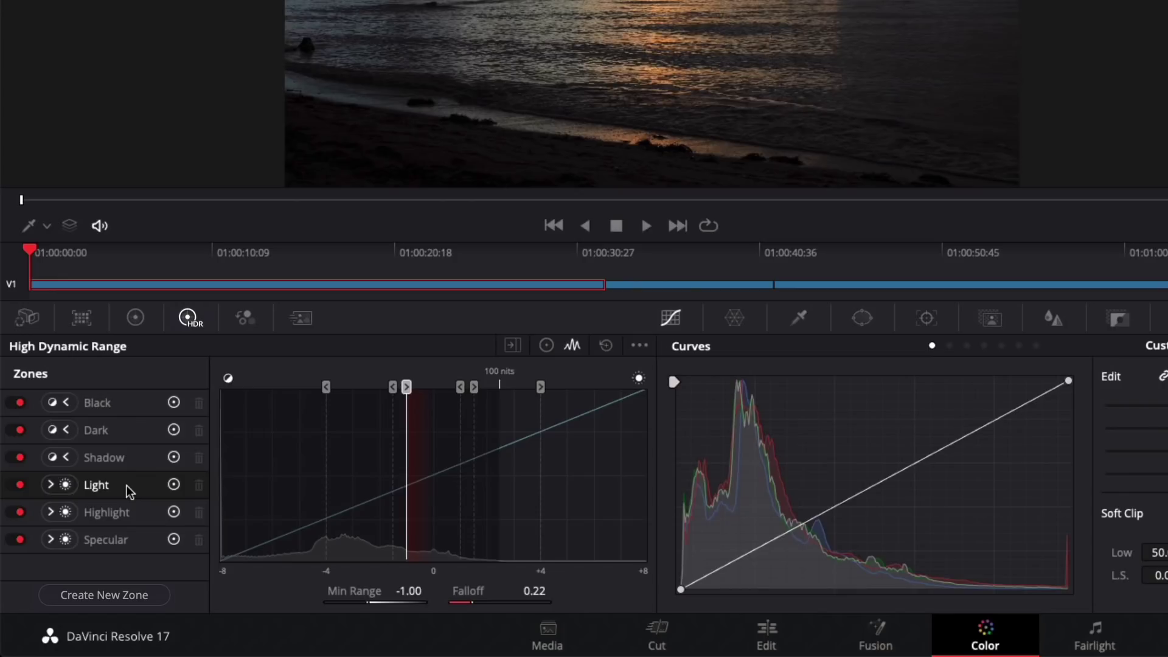
pyautogui.click(134, 458)
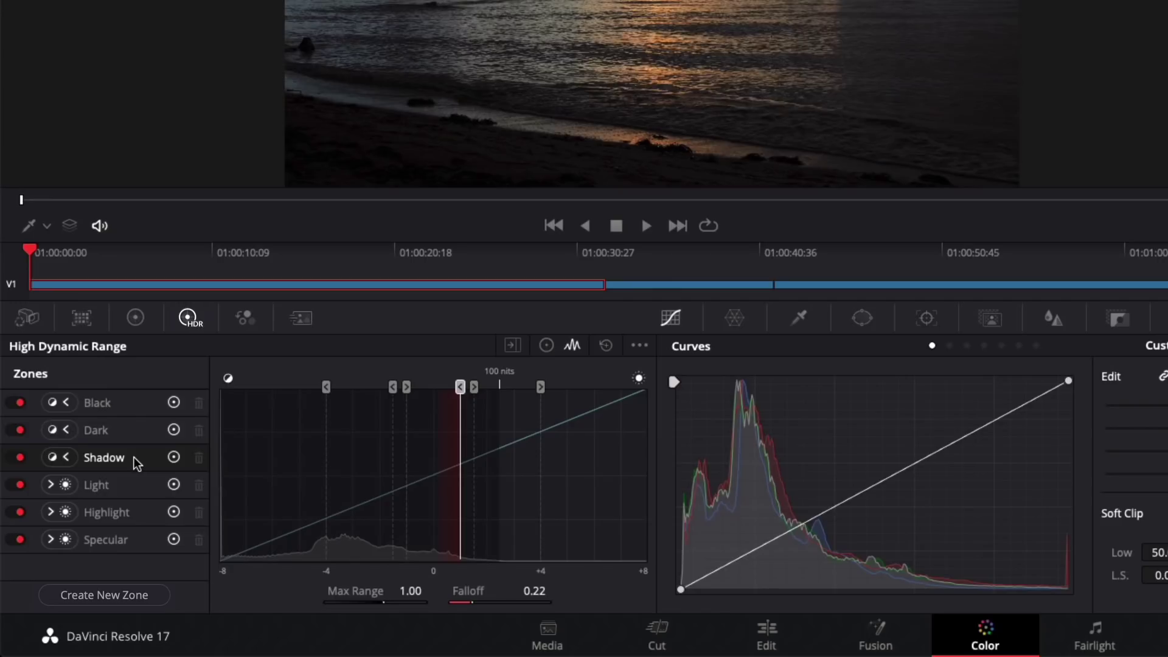
pyautogui.click(130, 484)
pyautogui.click(137, 459)
pyautogui.click(127, 513)
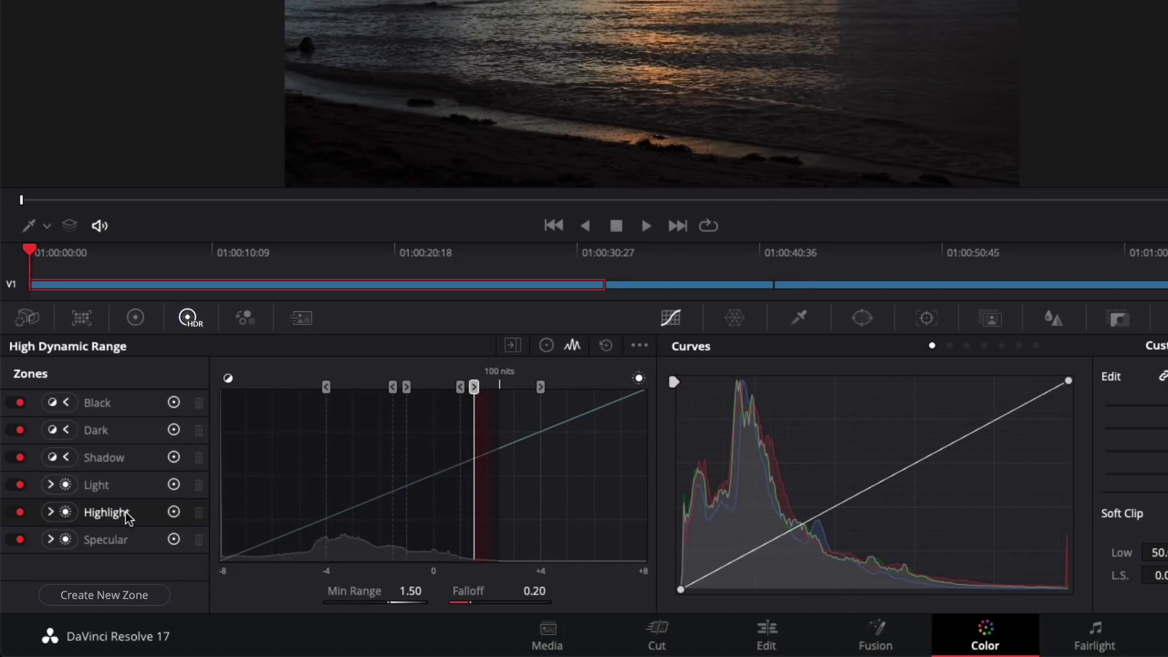
pyautogui.click(127, 542)
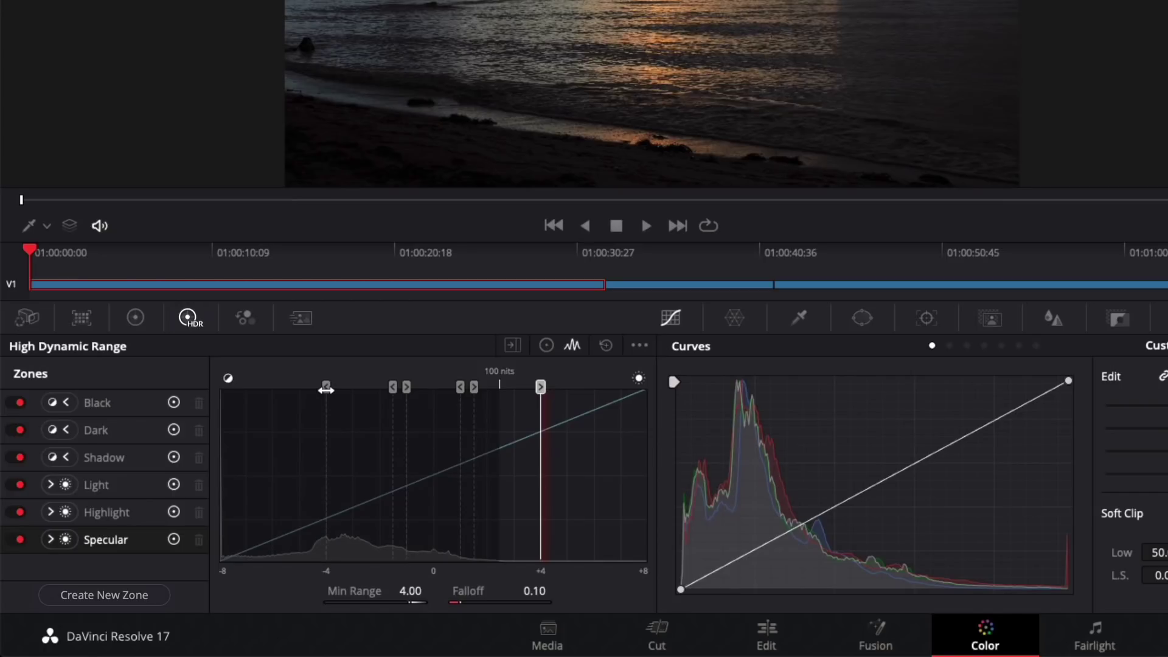
# Lower the HDR boundaries: Black to -4.89, Dark to -3.25 and Light to -1.58
pyautogui.moveTo(326, 387); pyautogui.dragTo(303, 396)
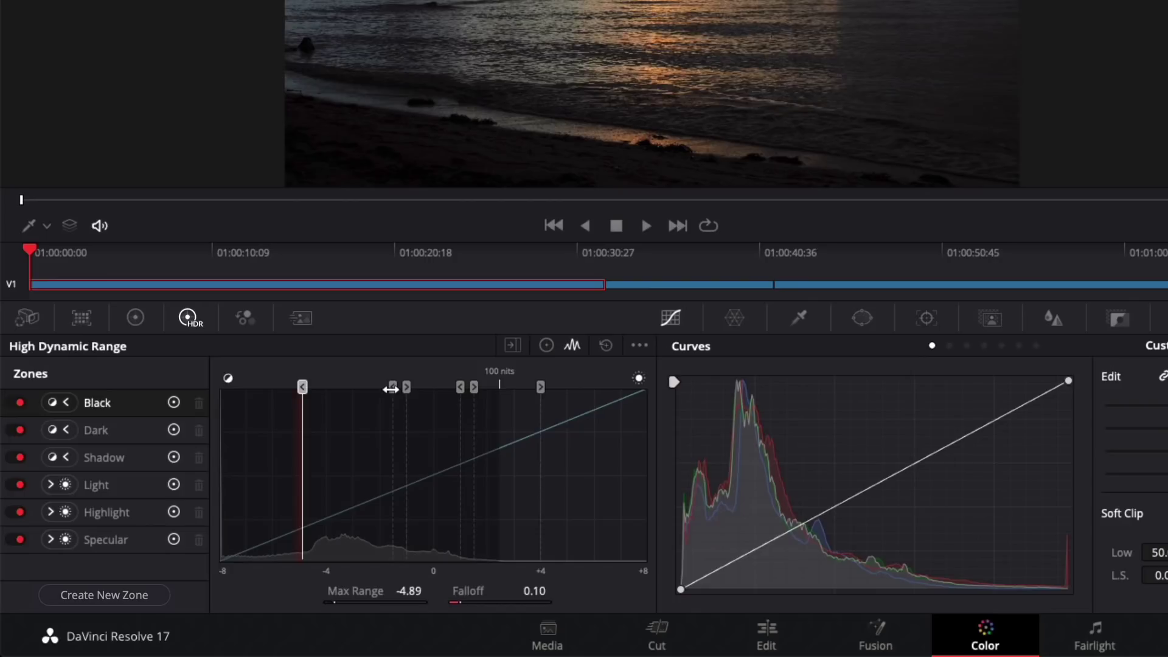
pyautogui.moveTo(393, 387); pyautogui.dragTo(367, 389)
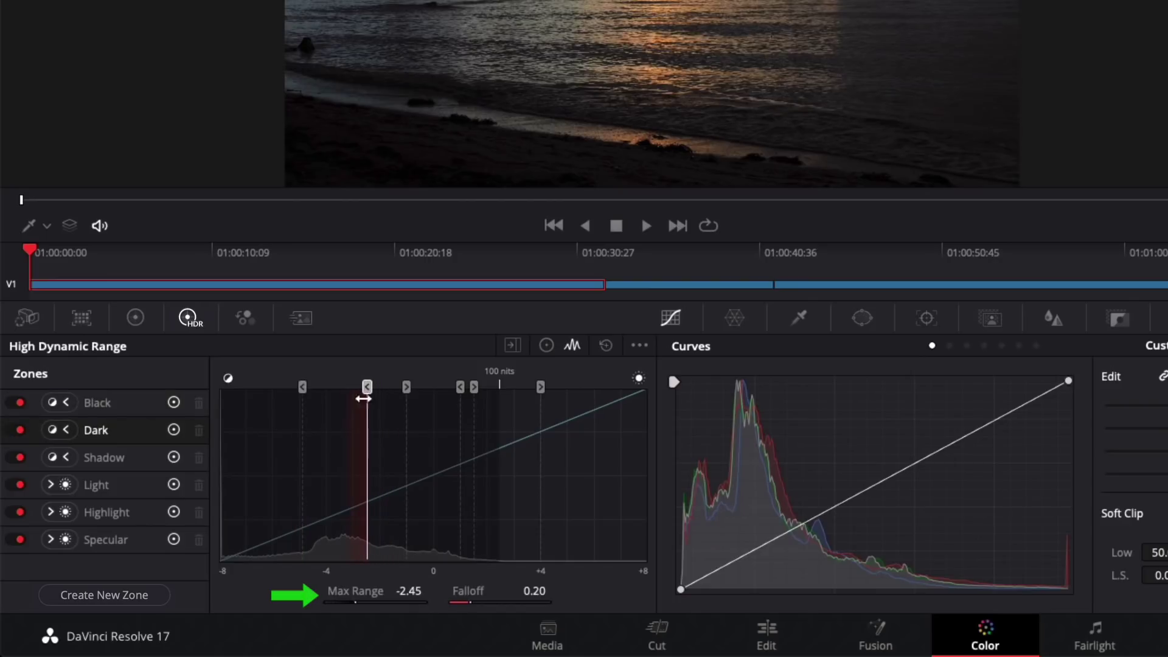
pyautogui.moveTo(353, 603); pyautogui.dragTo(342, 603)
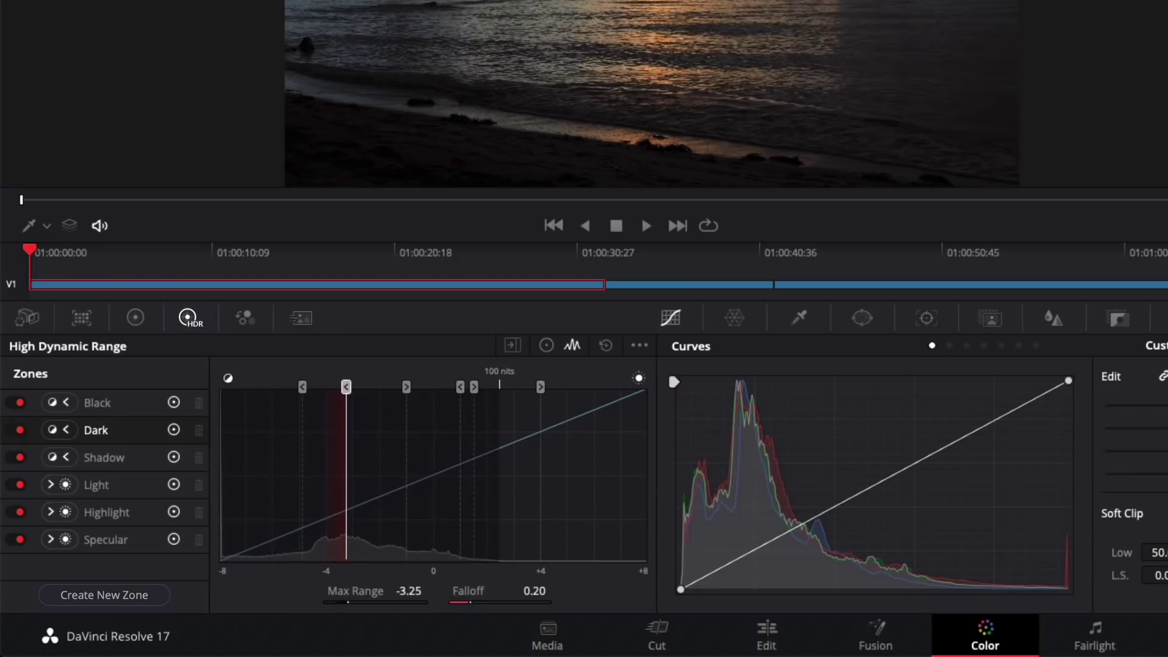
pyautogui.moveTo(408, 387); pyautogui.dragTo(392, 388)
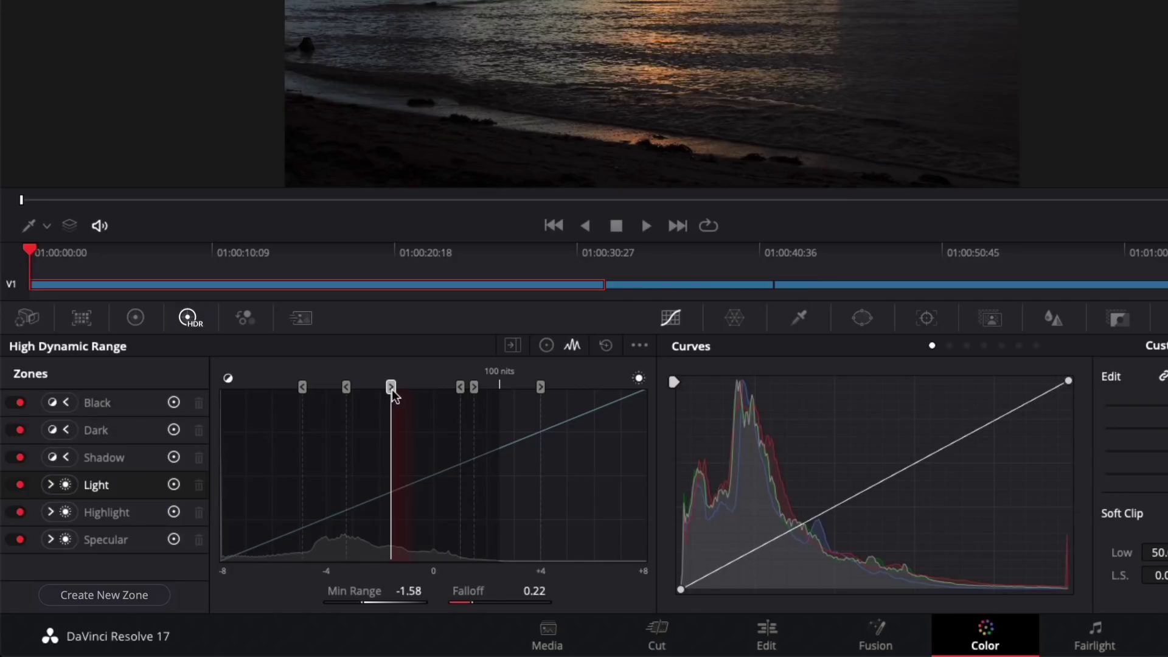
# Set the Shadow zone boundary to 0.29 and raise its falloff to about 0.31
pyautogui.click(51, 485)
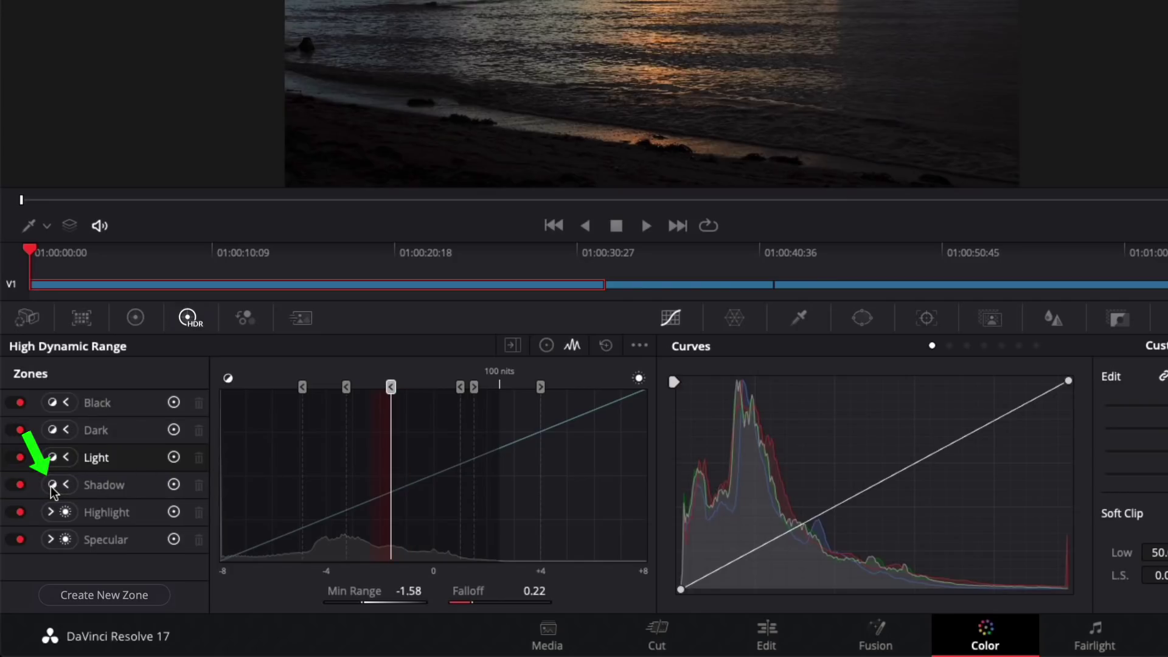
pyautogui.click(66, 458)
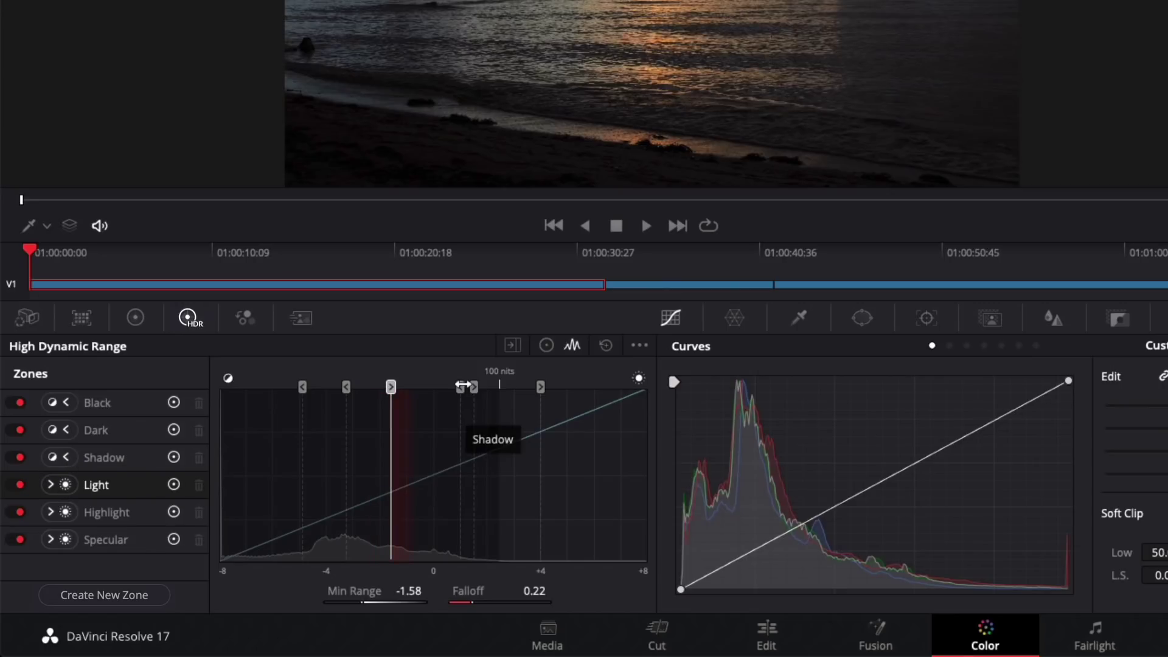
pyautogui.moveTo(463, 386); pyautogui.dragTo(441, 387)
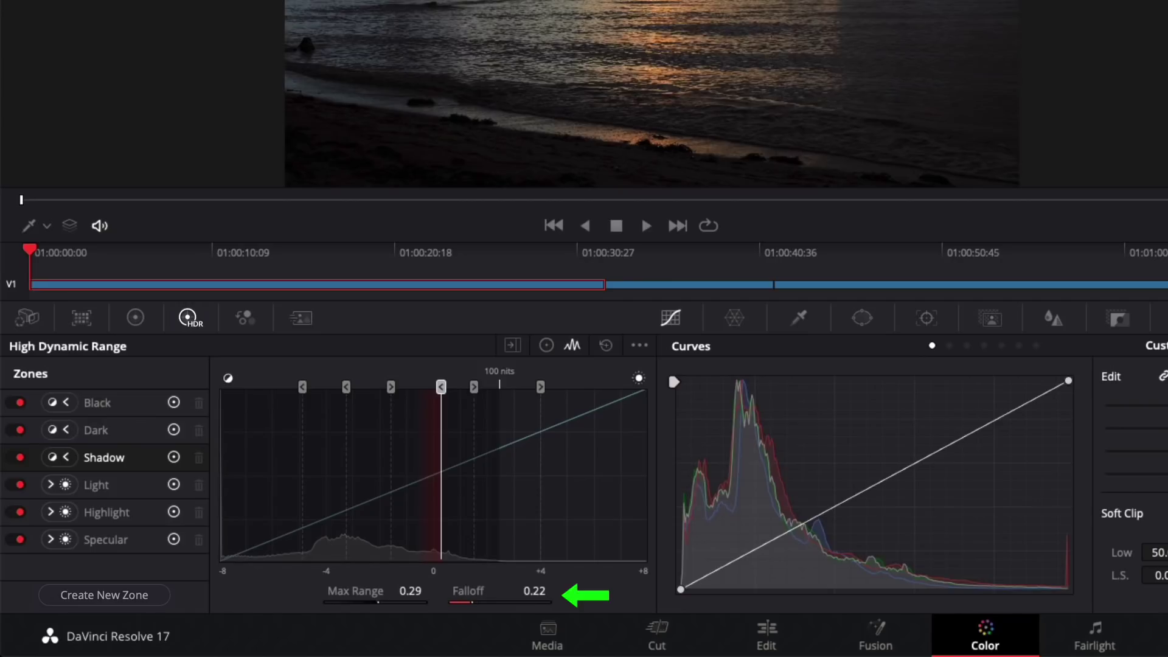
pyautogui.moveTo(535, 591)
pyautogui.mouseDown()
pyautogui.moveTo(547, 591)
pyautogui.moveTo(535, 591)
pyautogui.mouseUp()
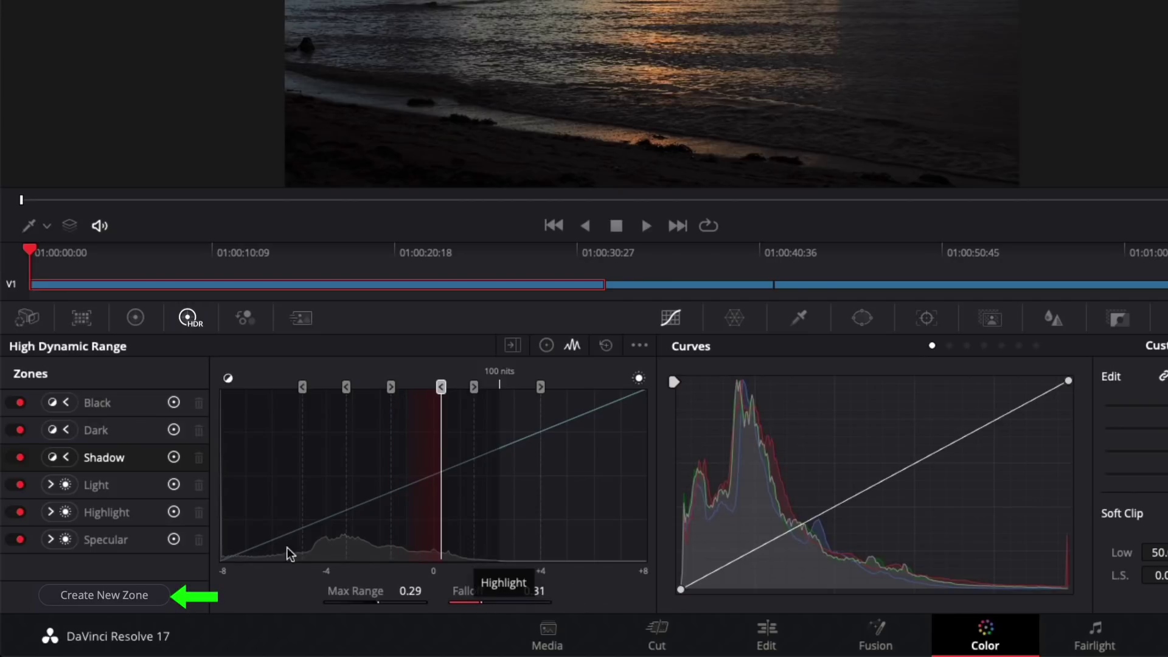
pyautogui.click(100, 593)
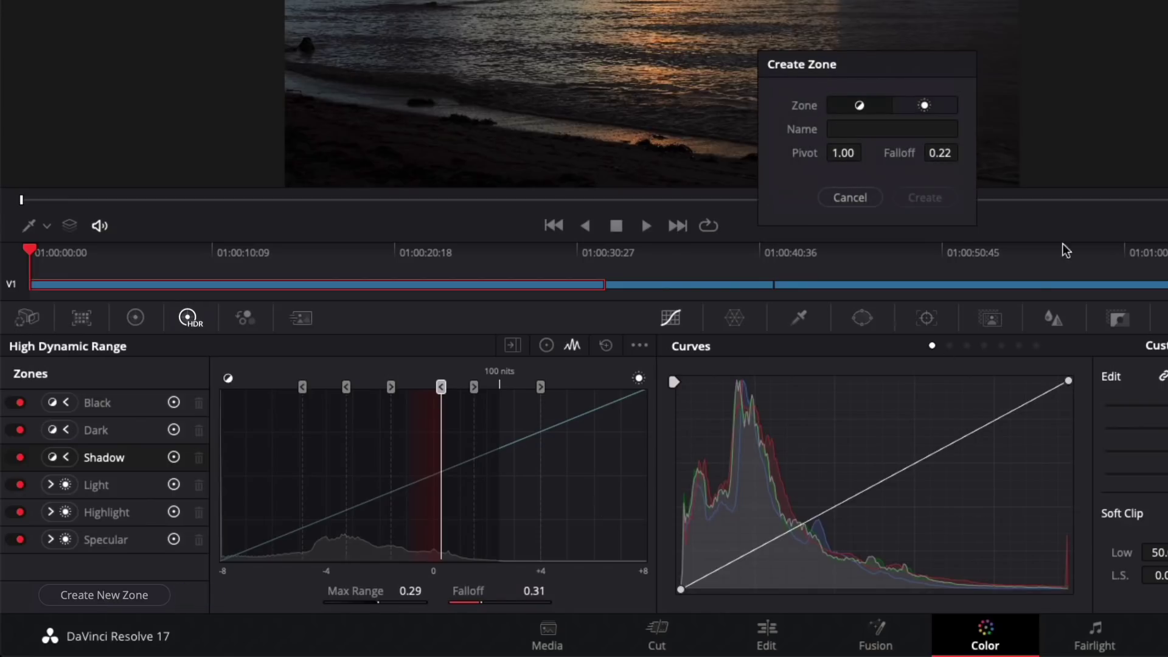
pyautogui.click(854, 199)
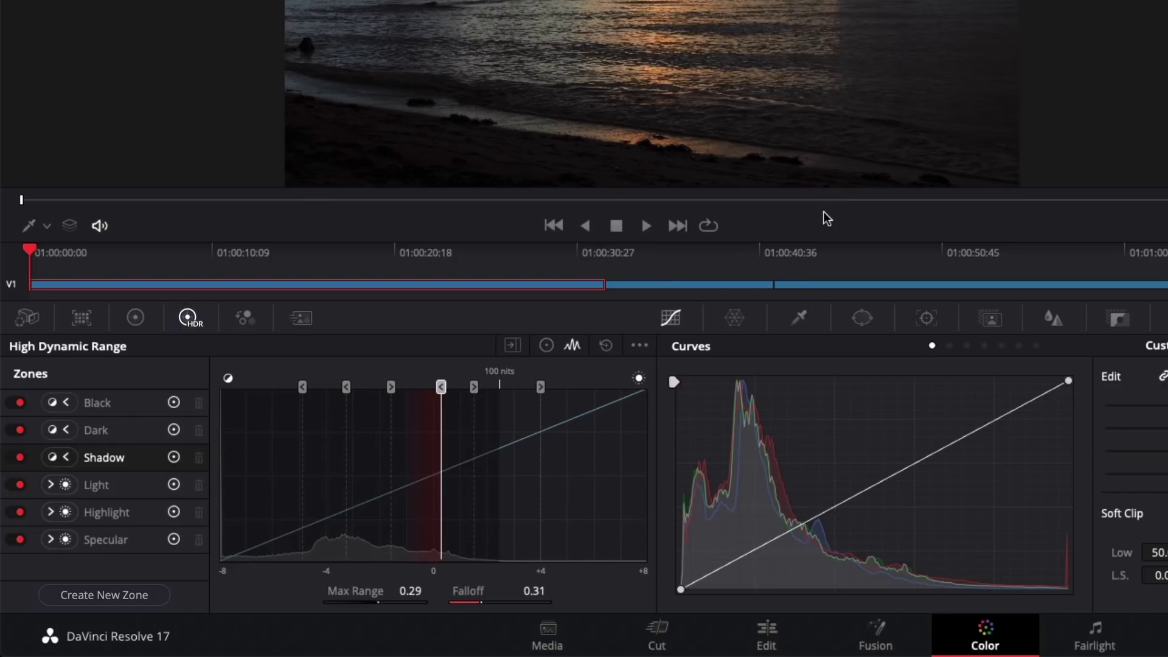
pyautogui.click(639, 346)
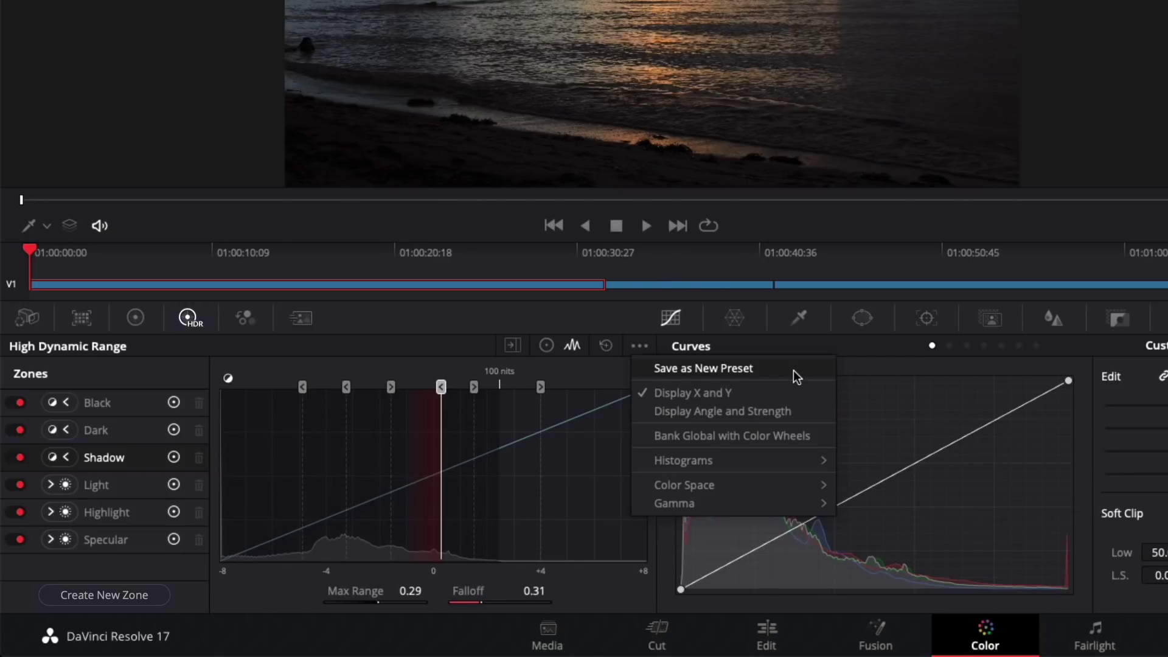
pyautogui.click(642, 324)
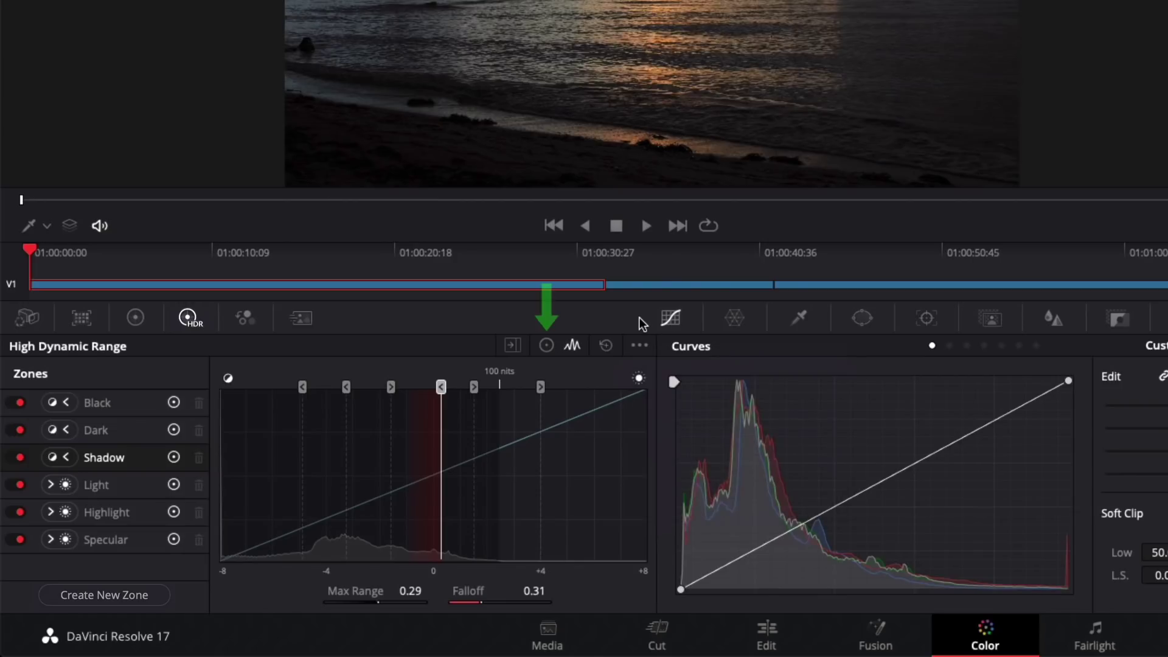
# Show the HDR zone wheels together with the zone list and graph
pyautogui.click(546, 345)
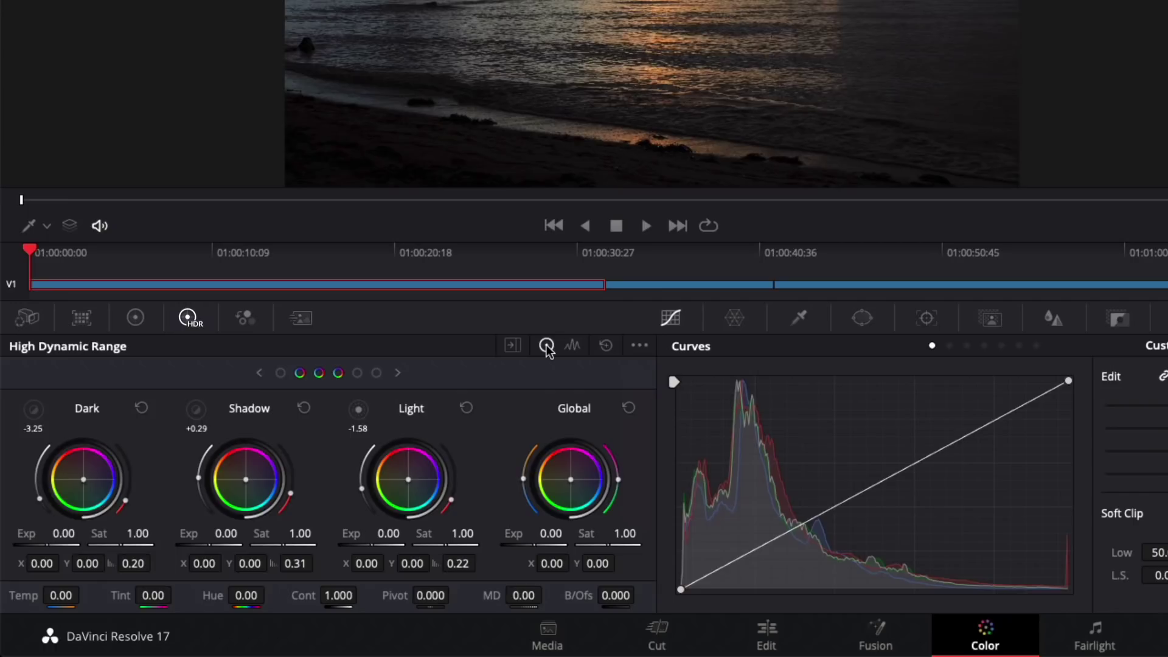
pyautogui.click(513, 345)
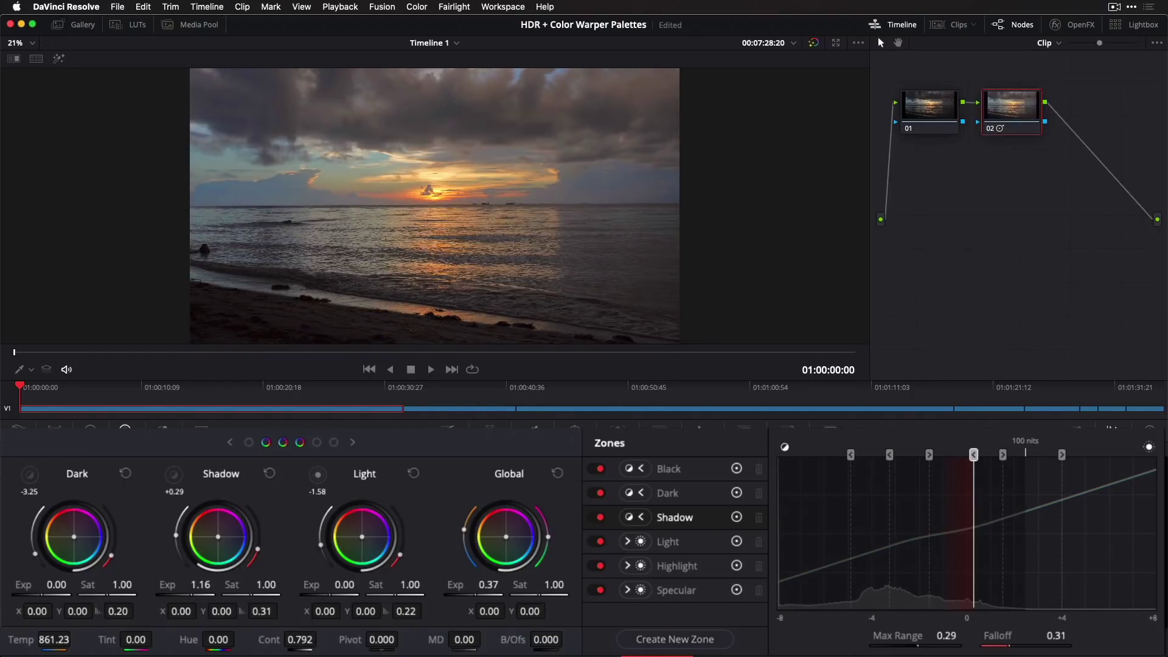
# Reset the Shadow zone and give Dark exposure 0.76, range -3.98 and falloff 0.58
pyautogui.moveTo(201, 561); pyautogui.dragTo(200, 561)
pyautogui.click(269, 473)
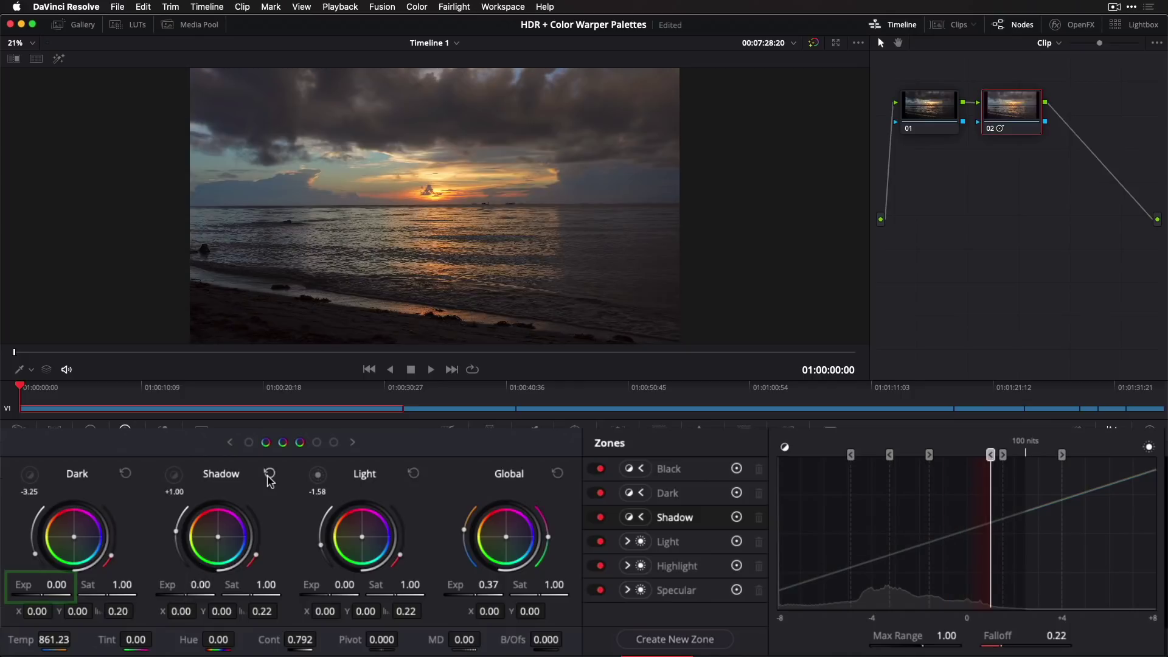
pyautogui.moveTo(54, 585)
pyautogui.mouseDown()
pyautogui.moveTo(44, 585)
pyautogui.moveTo(116, 585)
pyautogui.moveTo(87, 584)
pyautogui.moveTo(100, 585)
pyautogui.mouseUp()
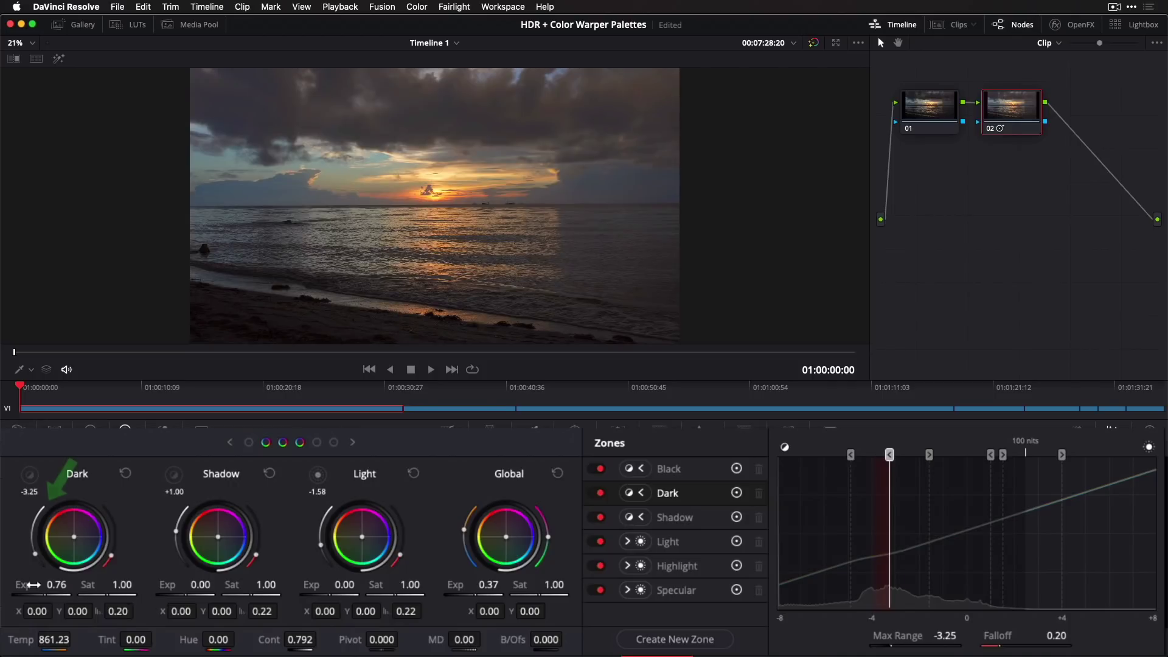
pyautogui.moveTo(30, 559)
pyautogui.mouseDown()
pyautogui.moveTo(33, 546)
pyautogui.moveTo(37, 561)
pyautogui.mouseUp()
pyautogui.moveTo(112, 556); pyautogui.dragTo(120, 535)
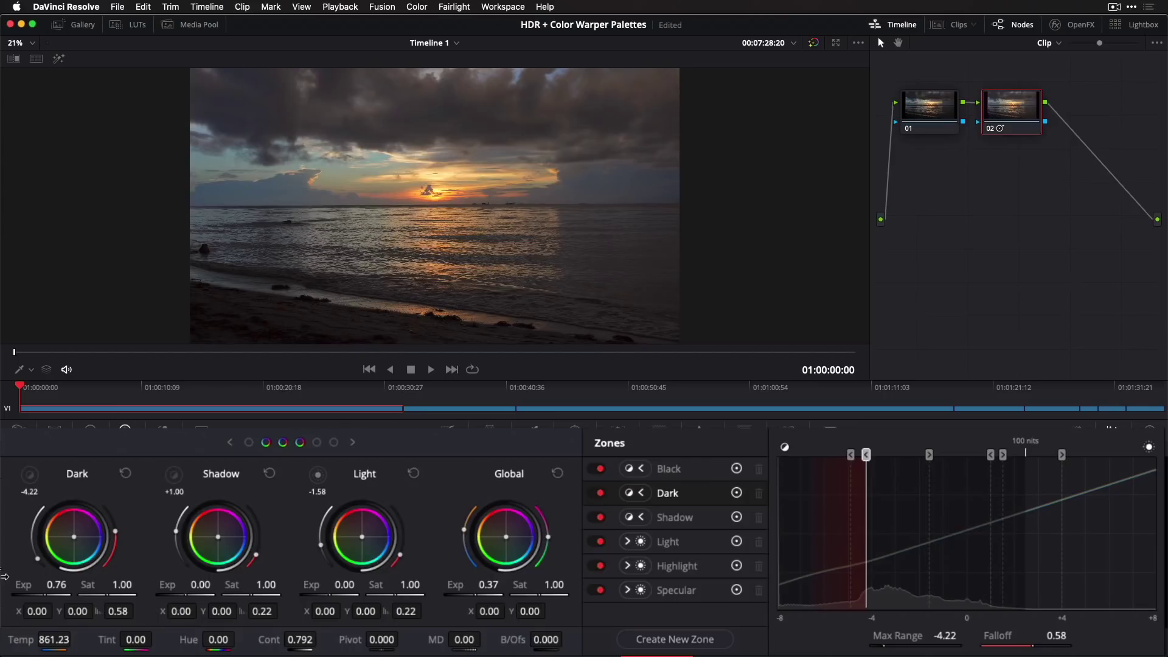
pyautogui.moveTo(37, 560); pyautogui.dragTo(36, 554)
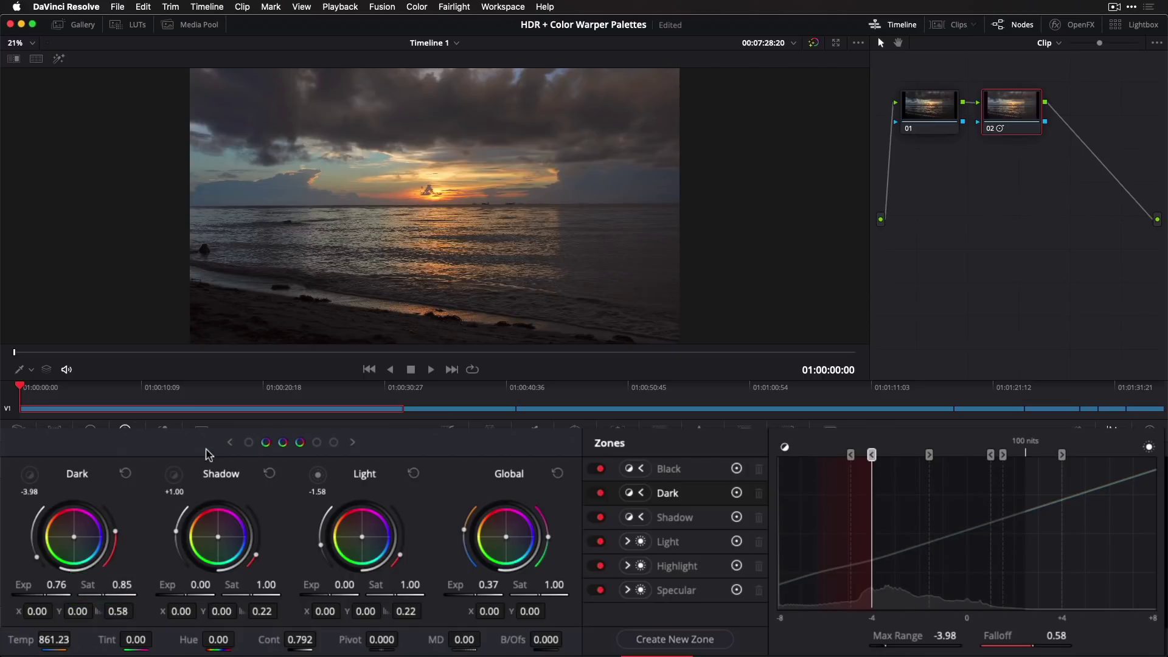
# Darken Black exposure to -1.67, raise Highlight exposure to 2.94, and tint the balance slightly magenta
pyautogui.click(249, 443)
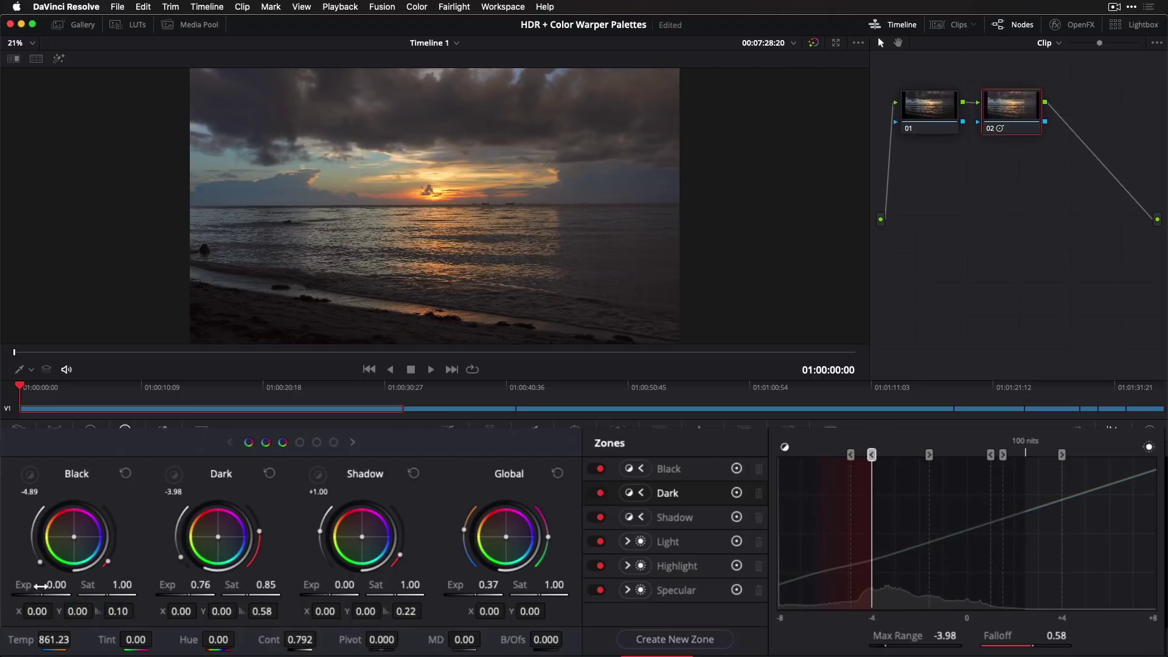
pyautogui.moveTo(59, 585); pyautogui.dragTo(10, 585)
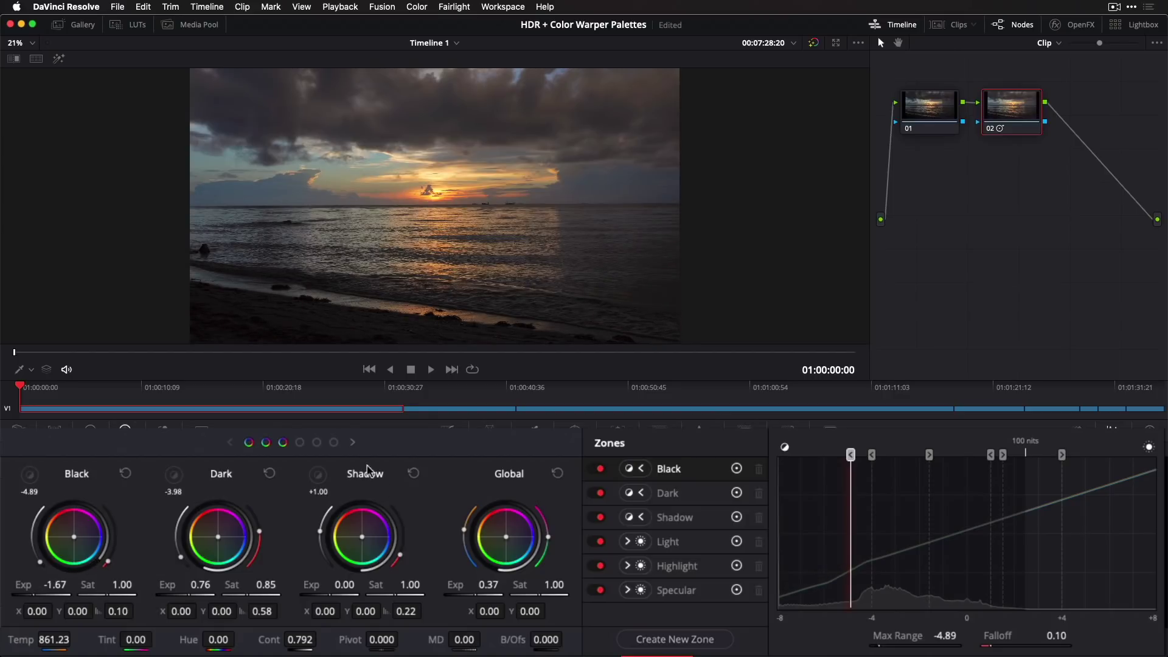
pyautogui.click(317, 444)
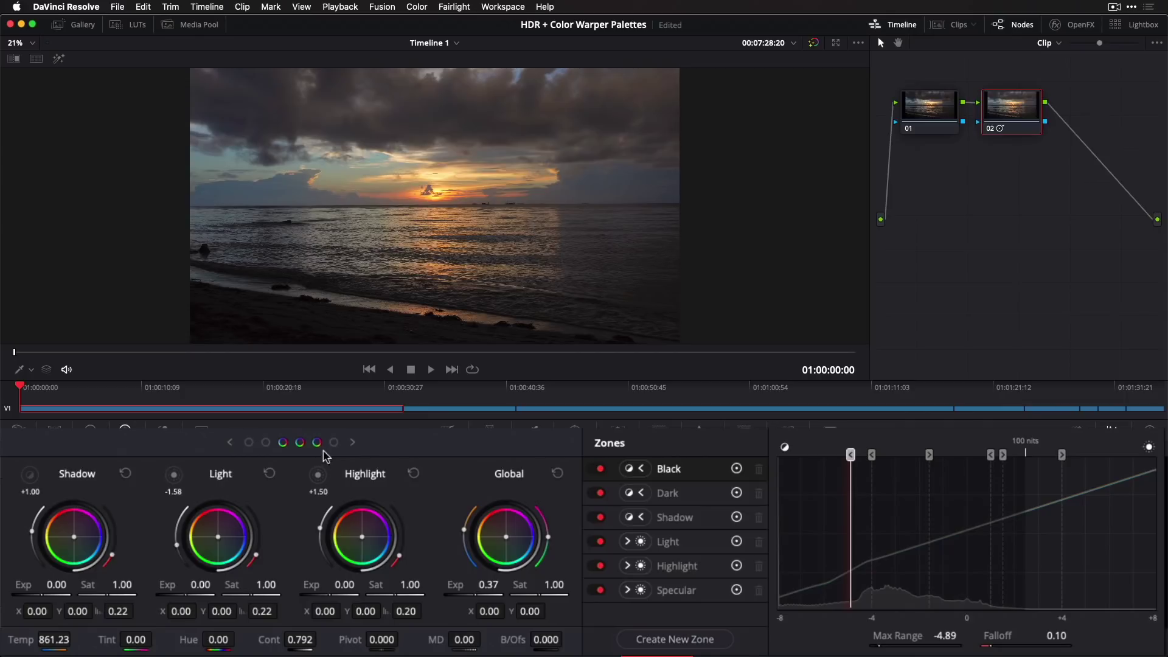
pyautogui.moveTo(344, 585); pyautogui.dragTo(430, 585)
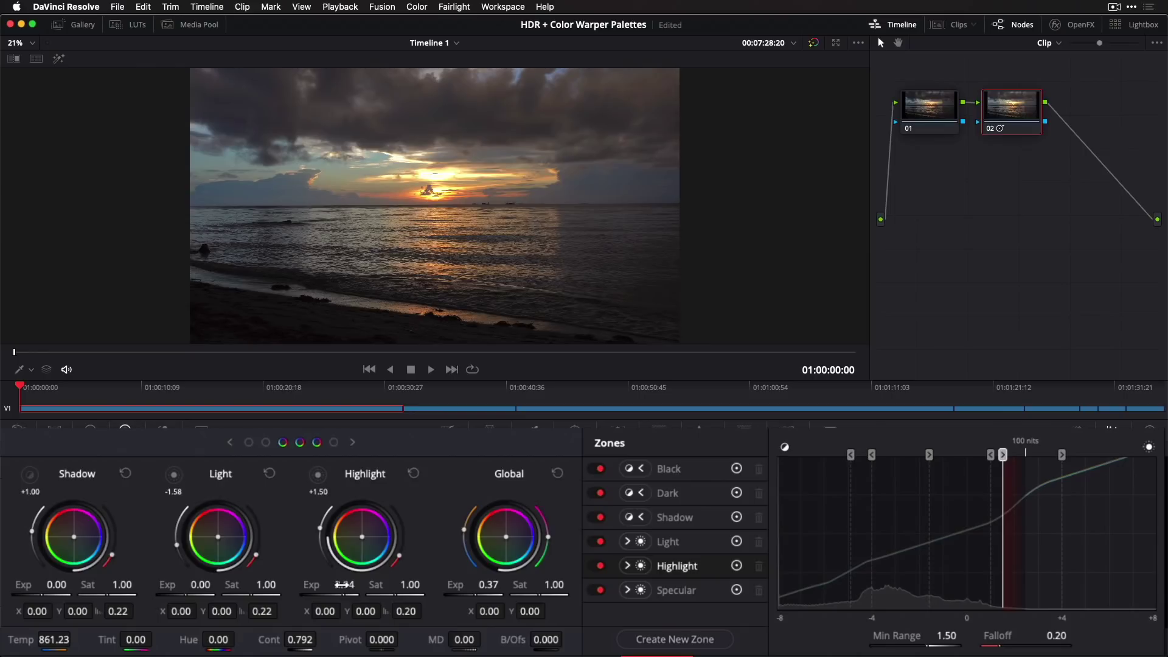
pyautogui.moveTo(510, 538); pyautogui.dragTo(508, 536)
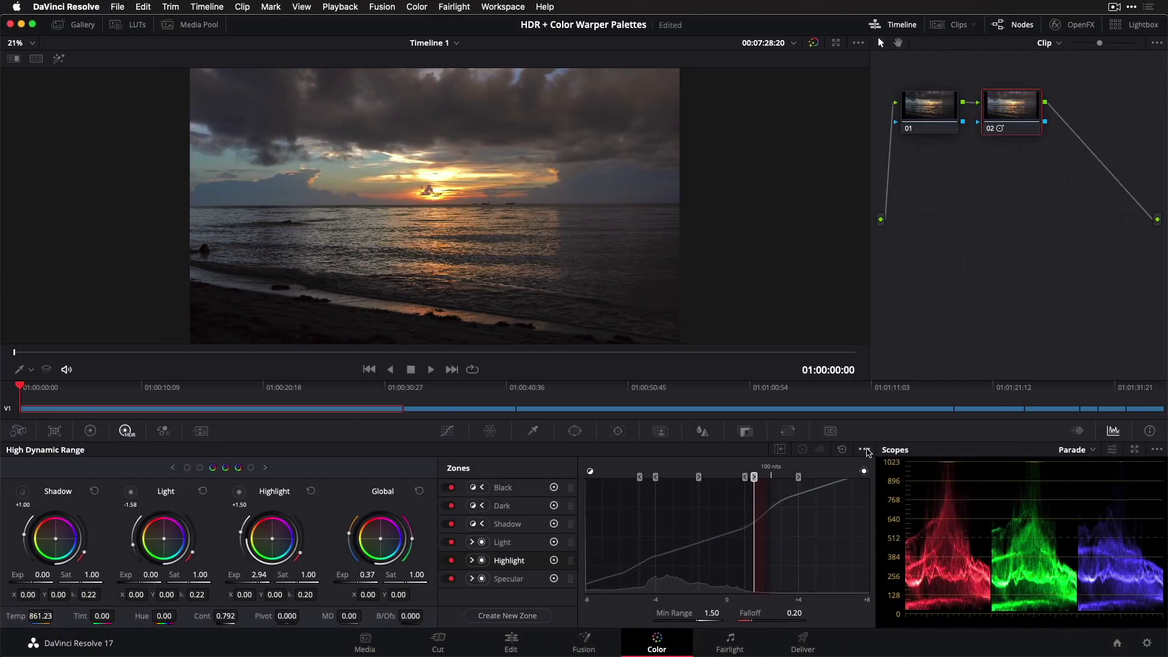
pyautogui.click(866, 450)
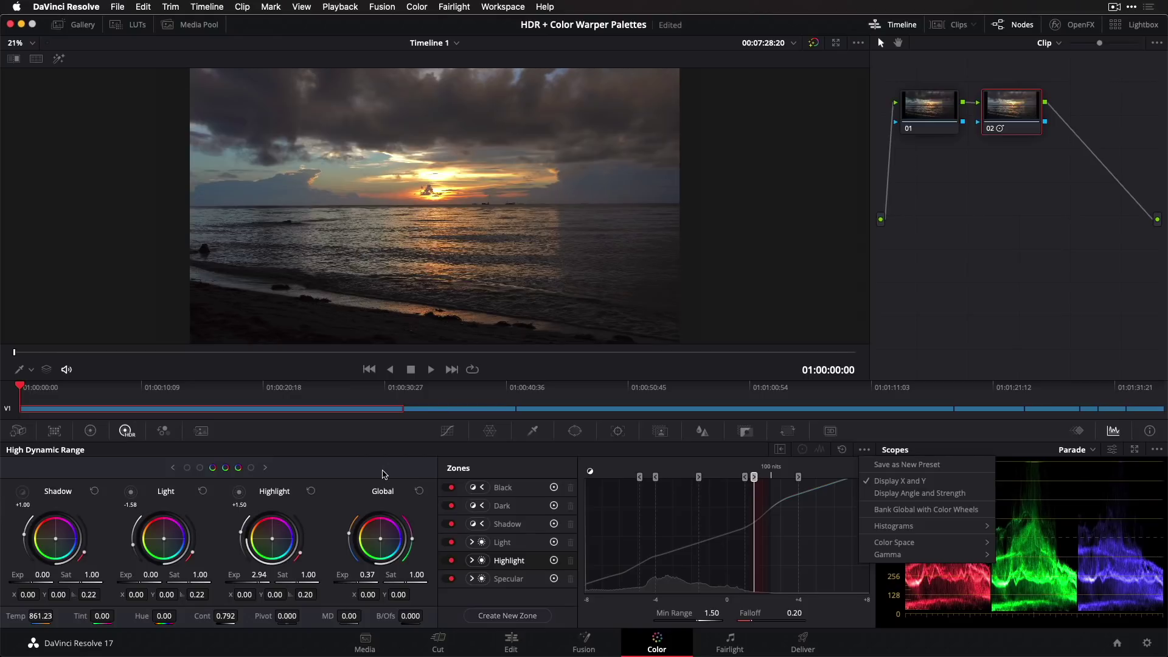
# Close the HDR options menu without making changes
pyautogui.click(383, 474)
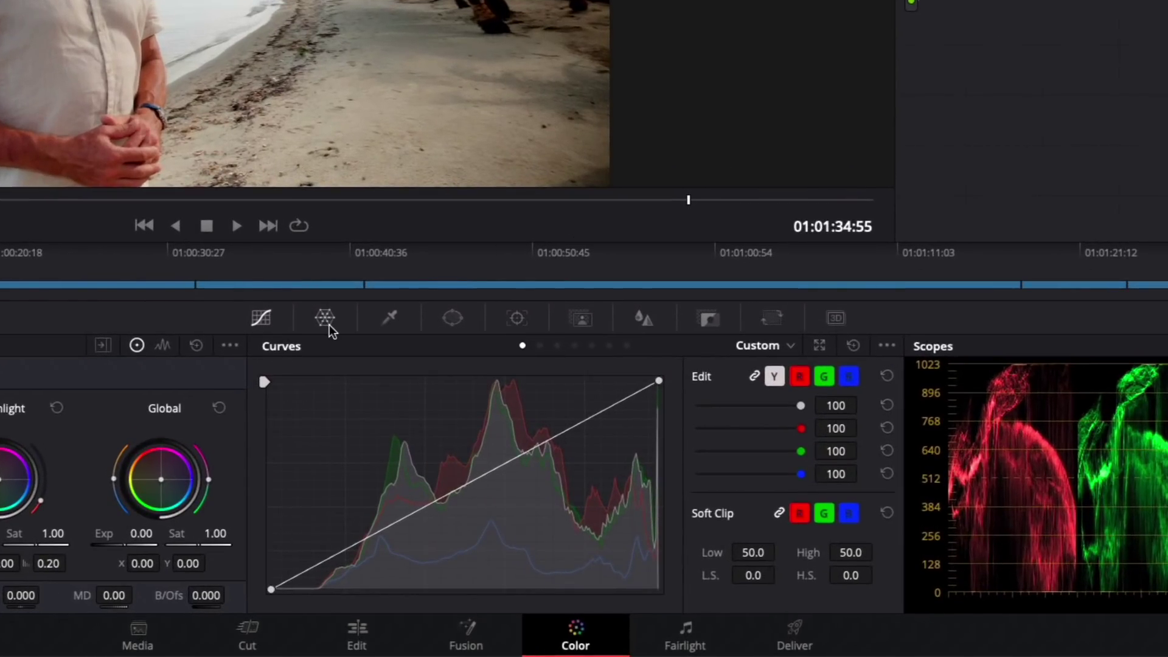
# Pop the Color Warper into a raised window, showing the hue-saturation mesh in HSP
pyautogui.click(328, 328)
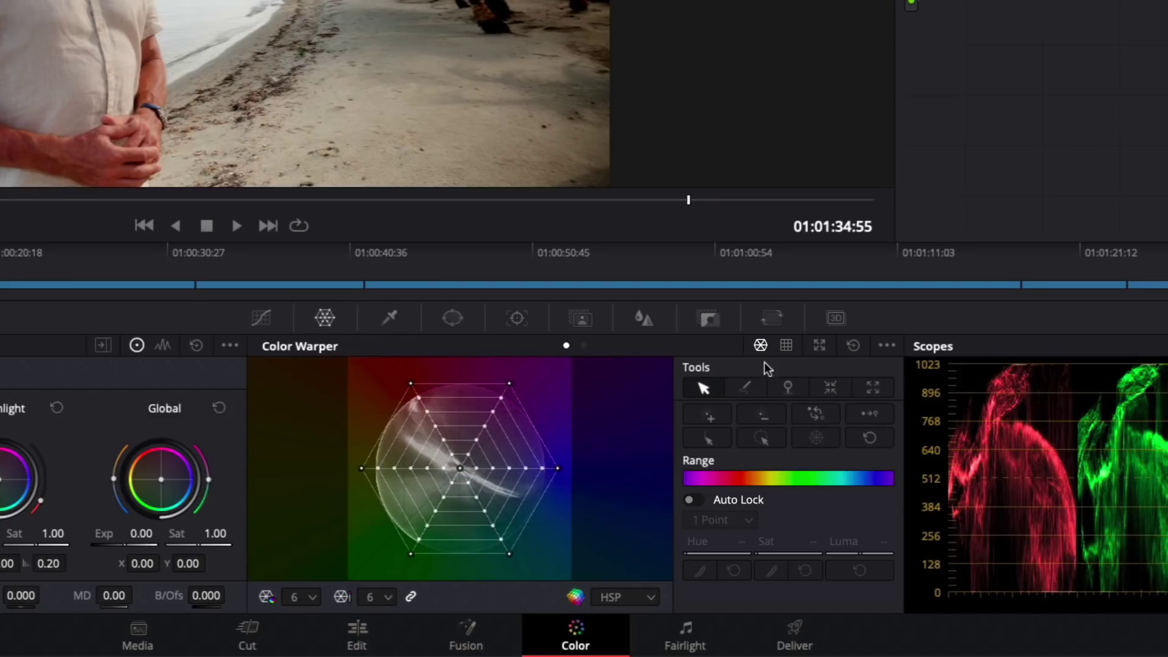
pyautogui.click(821, 345)
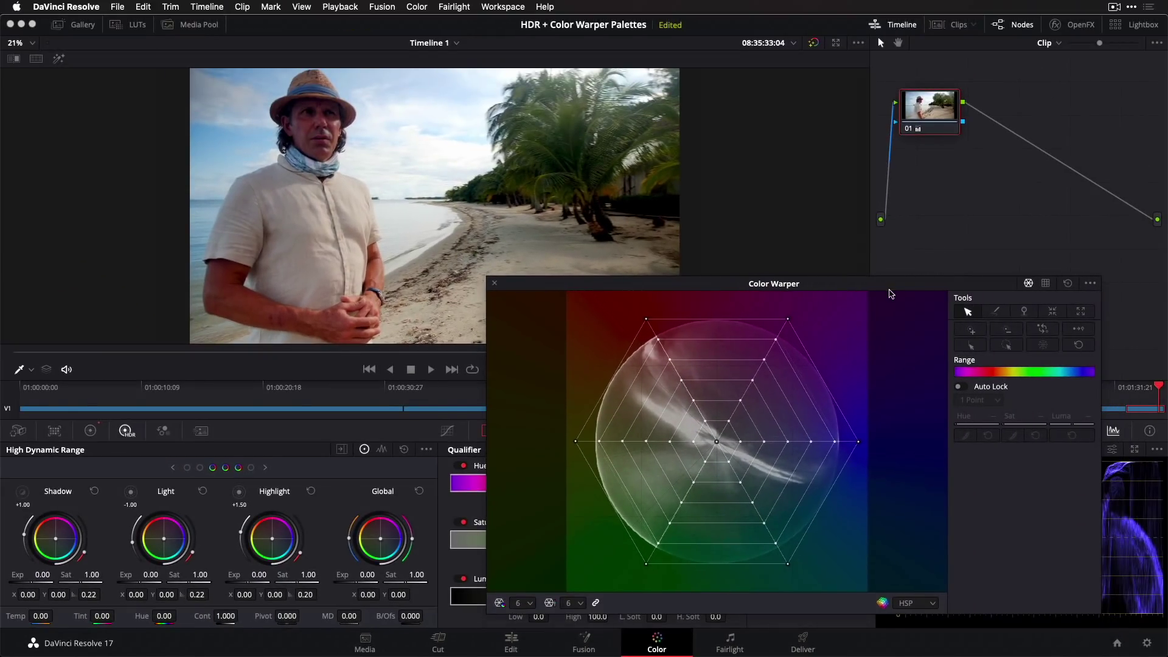
pyautogui.moveTo(889, 289); pyautogui.dragTo(906, 261)
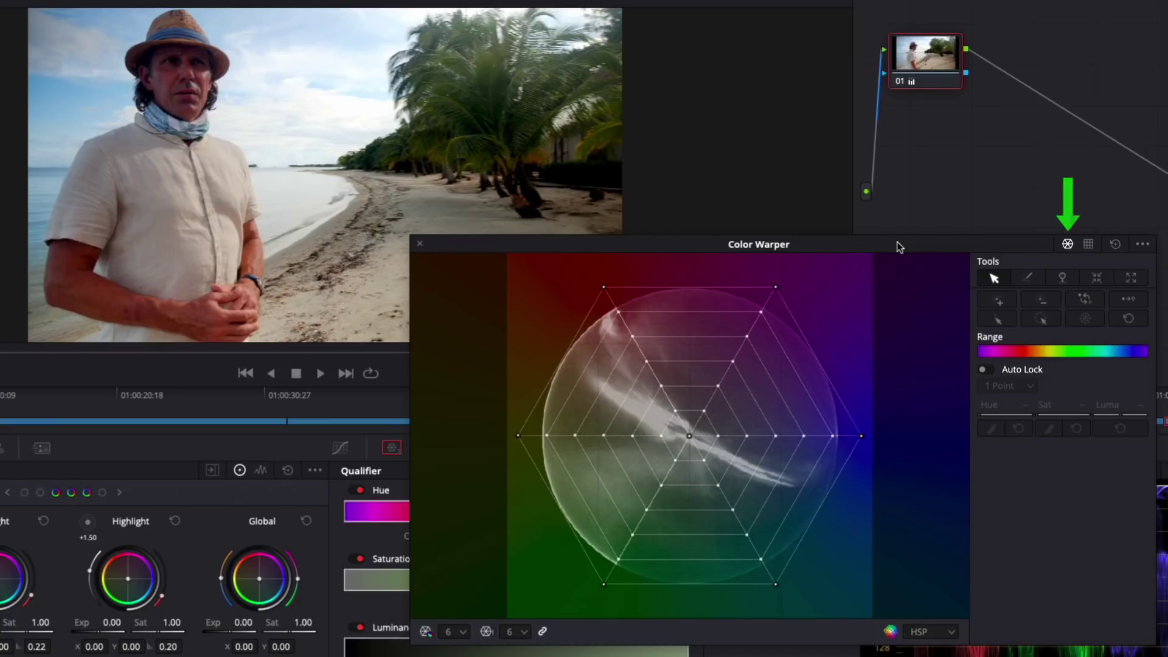
pyautogui.click(1090, 244)
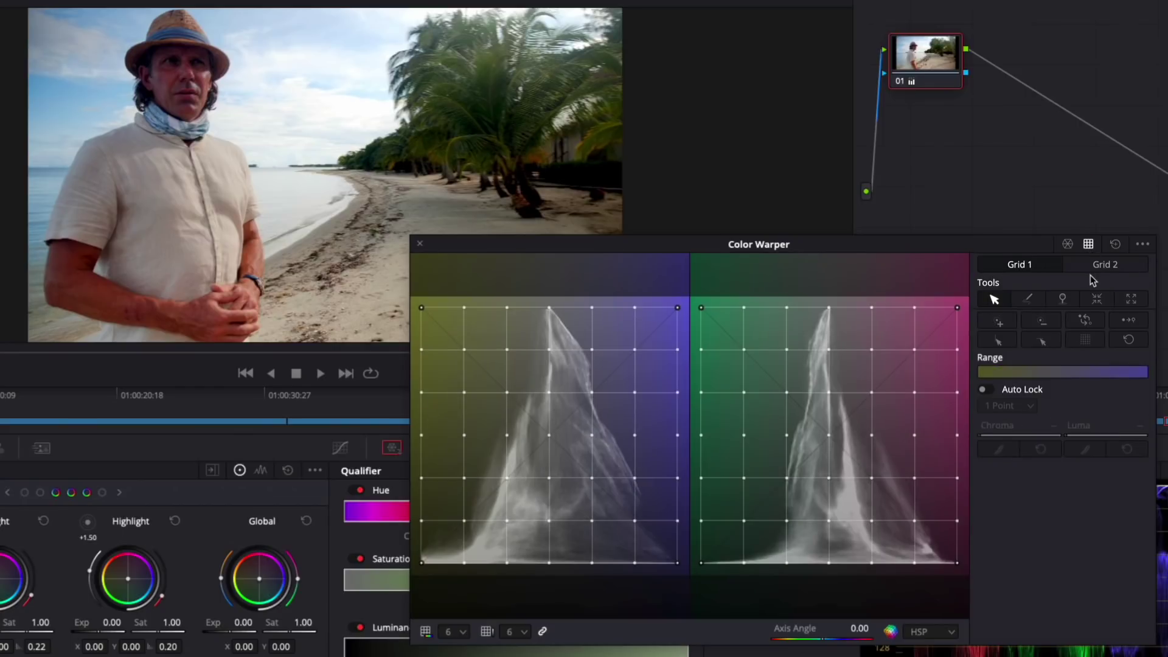
pyautogui.click(1068, 244)
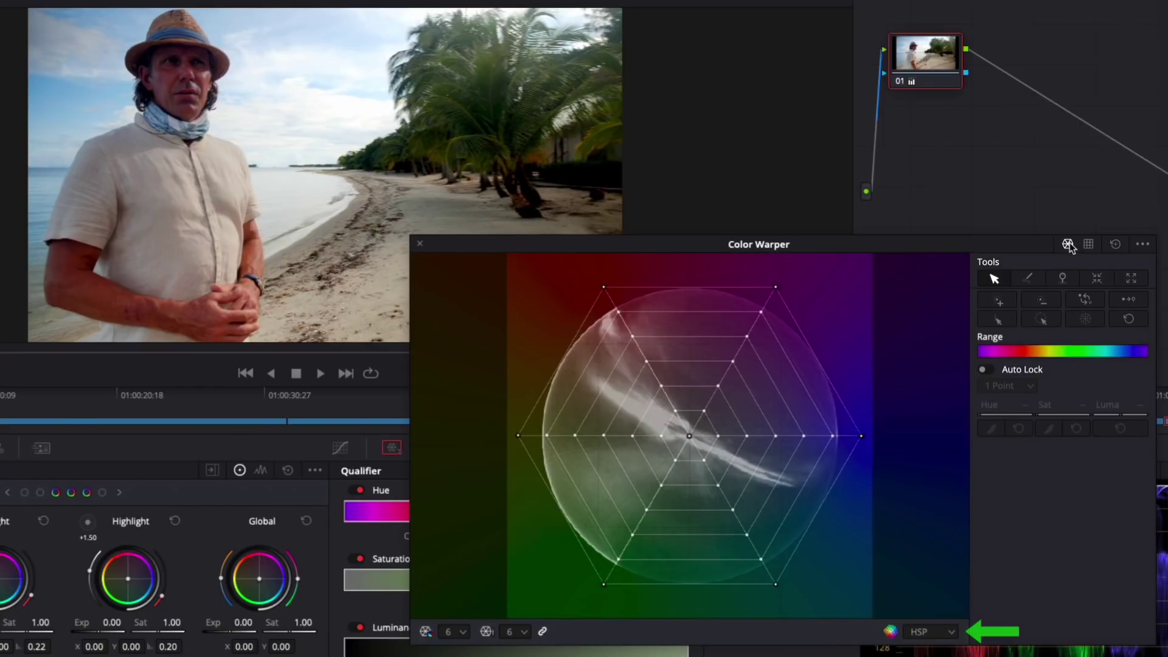
pyautogui.click(951, 633)
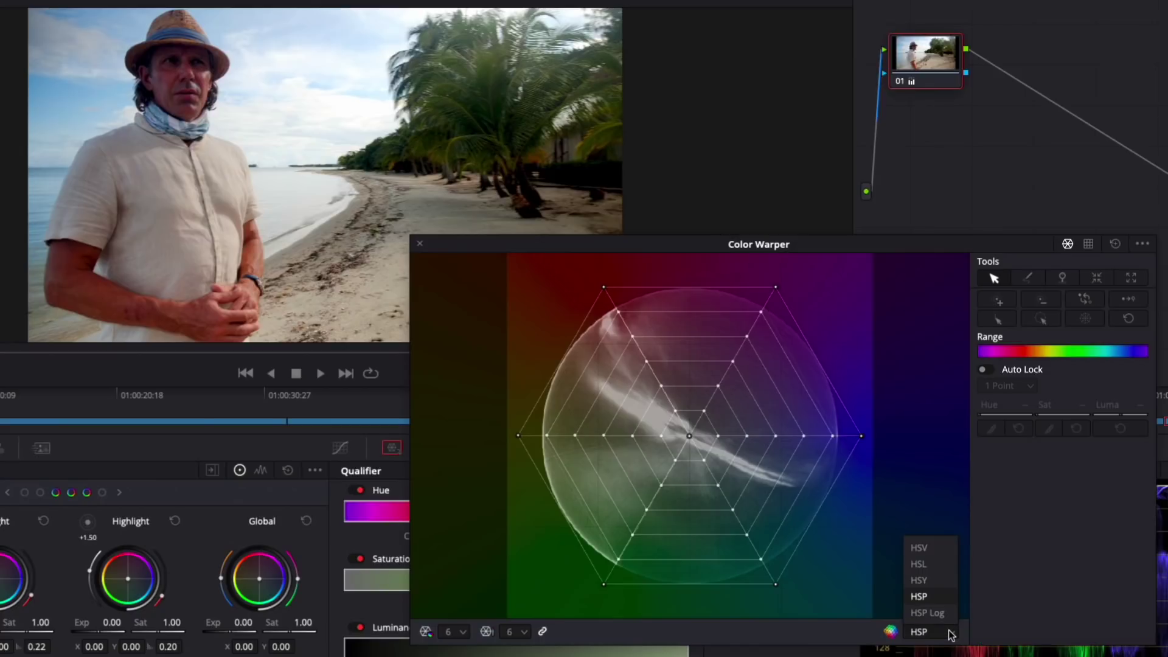
pyautogui.click(940, 600)
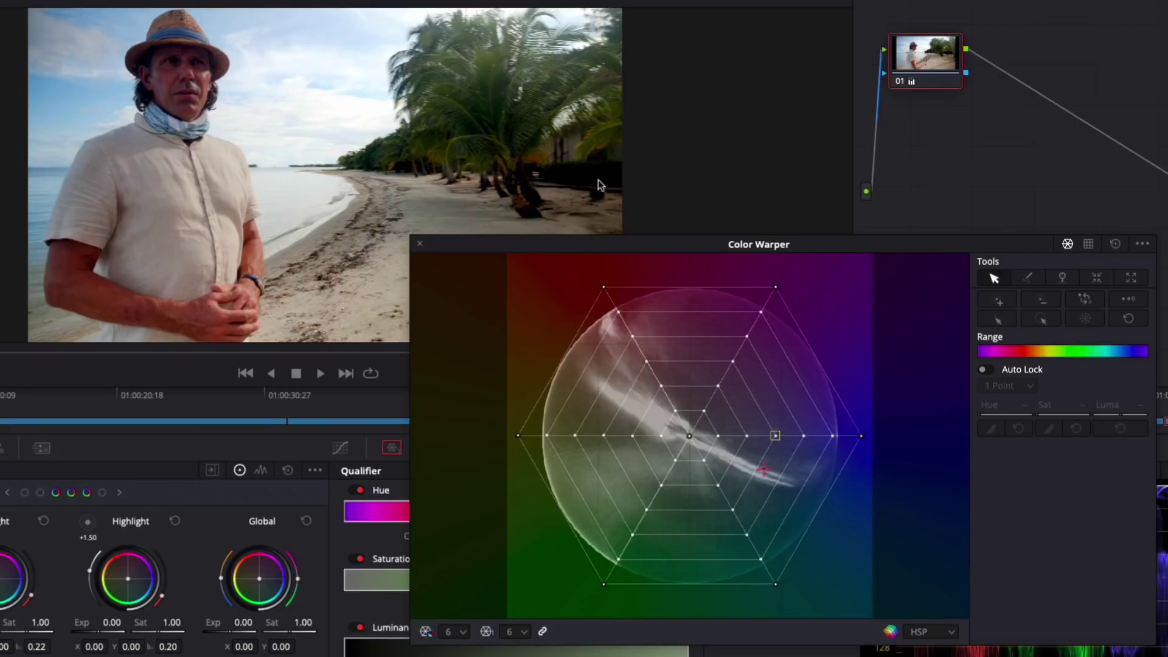
pyautogui.moveTo(491, 84); pyautogui.dragTo(457, 75)
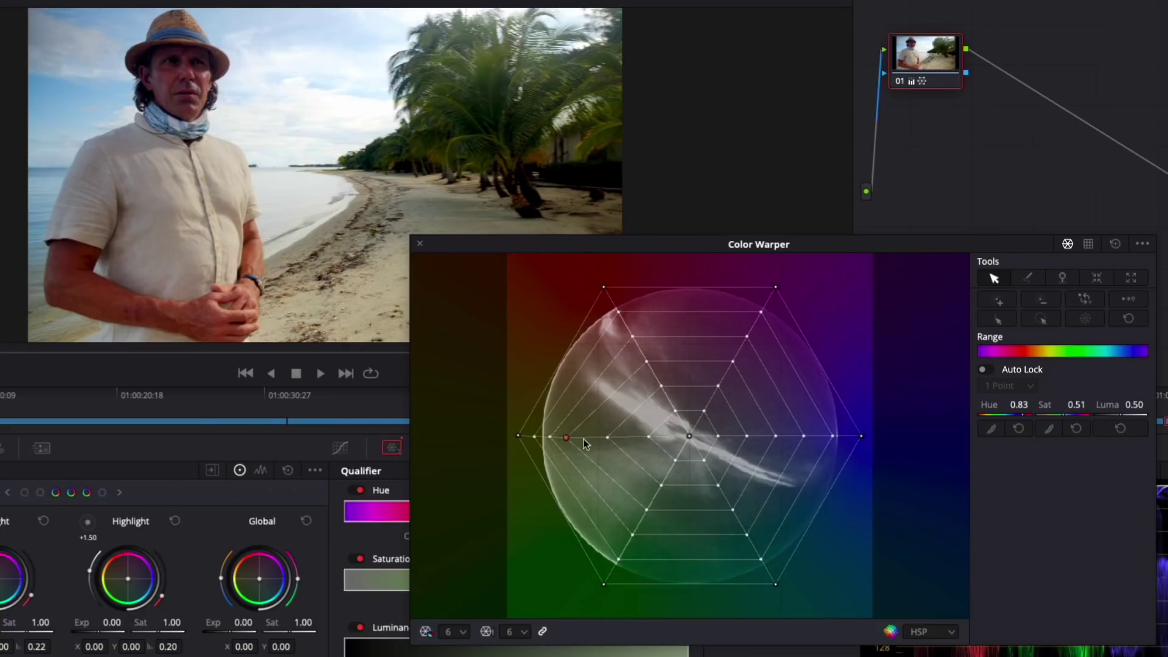
pyautogui.moveTo(567, 438)
pyautogui.mouseDown()
pyautogui.moveTo(619, 441)
pyautogui.moveTo(503, 440)
pyautogui.moveTo(532, 537)
pyautogui.moveTo(521, 407)
pyautogui.moveTo(536, 420)
pyautogui.moveTo(521, 466)
pyautogui.moveTo(636, 450)
pyautogui.moveTo(587, 440)
pyautogui.mouseUp()
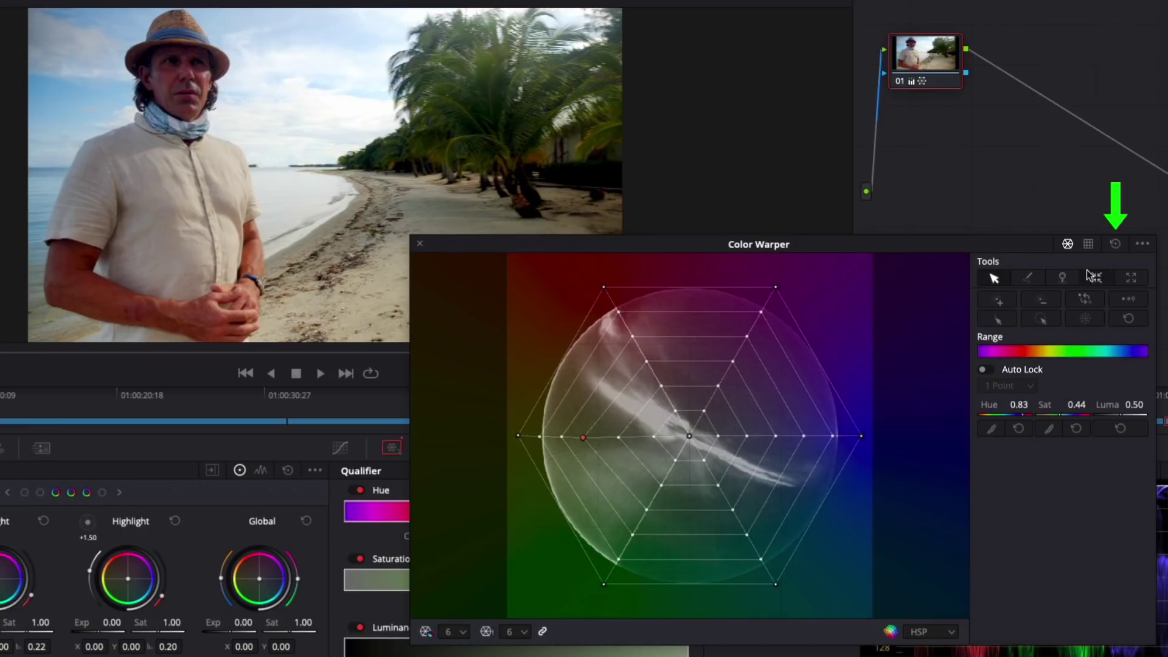
pyautogui.click(1116, 244)
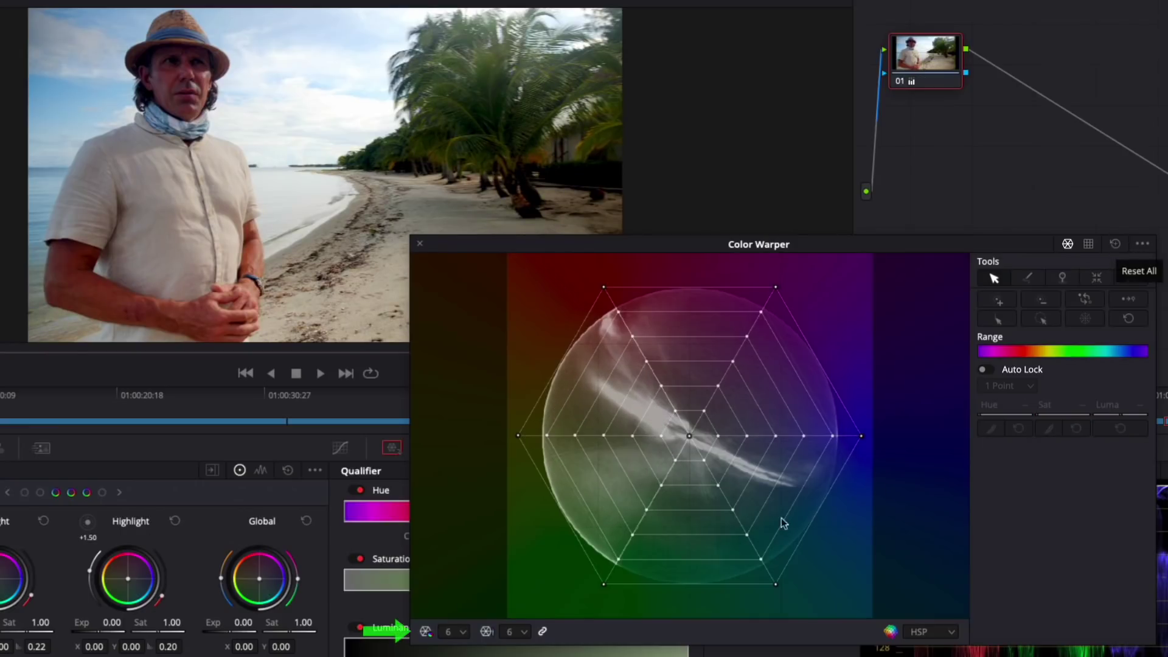
pyautogui.click(463, 633)
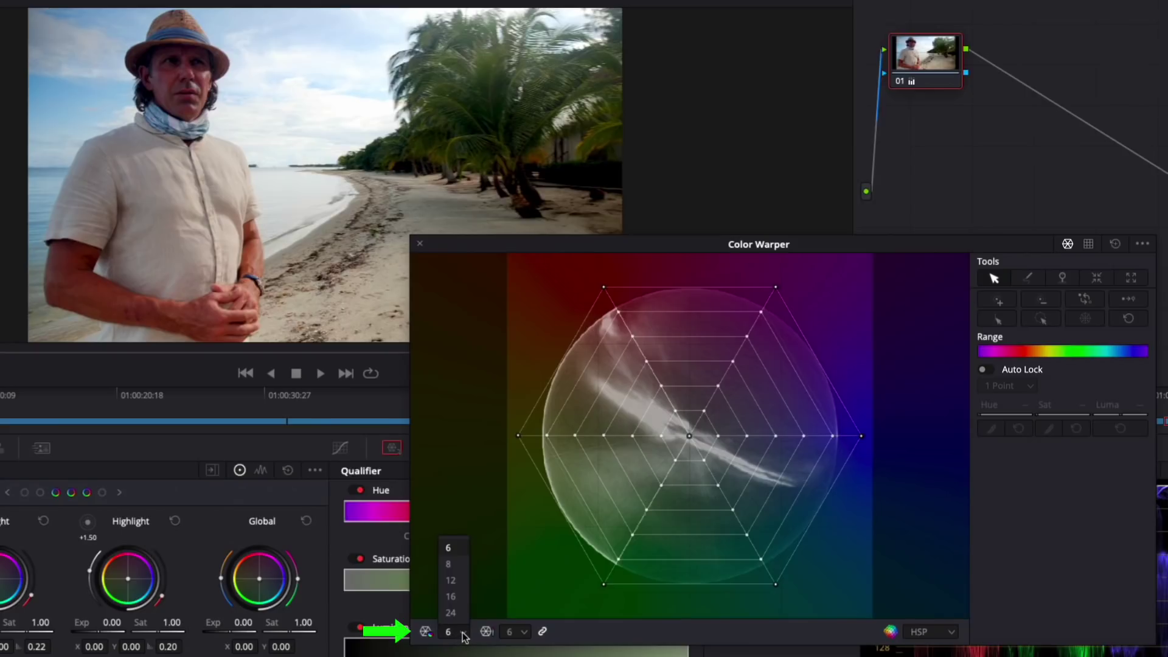
# Use a 12-point hue mesh, push a sampled colour's saturation out and back, and enable Auto Lock
pyautogui.click(459, 586)
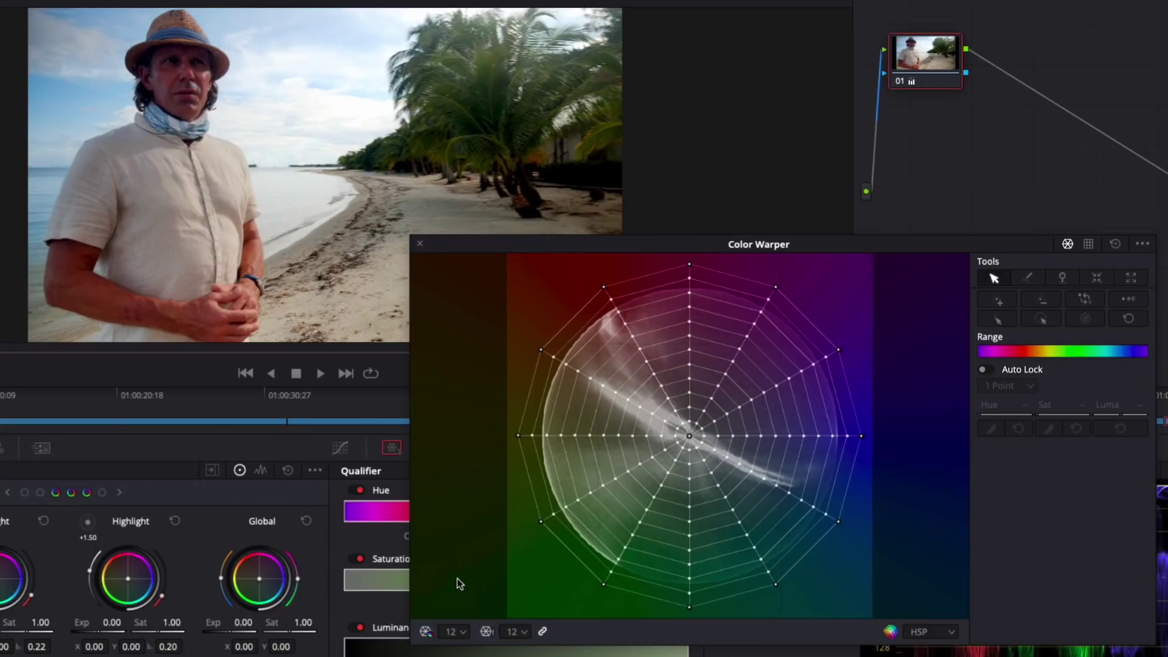
pyautogui.click(485, 75)
pyautogui.moveTo(485, 75); pyautogui.dragTo(417, 113)
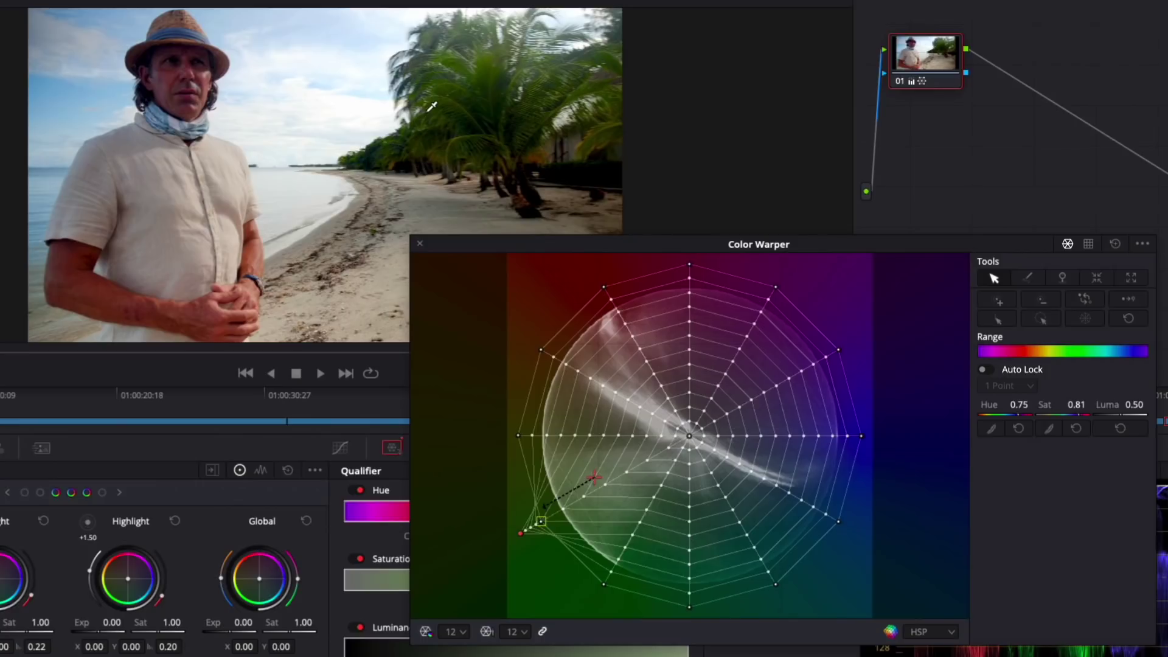
pyautogui.moveTo(520, 536); pyautogui.dragTo(599, 491)
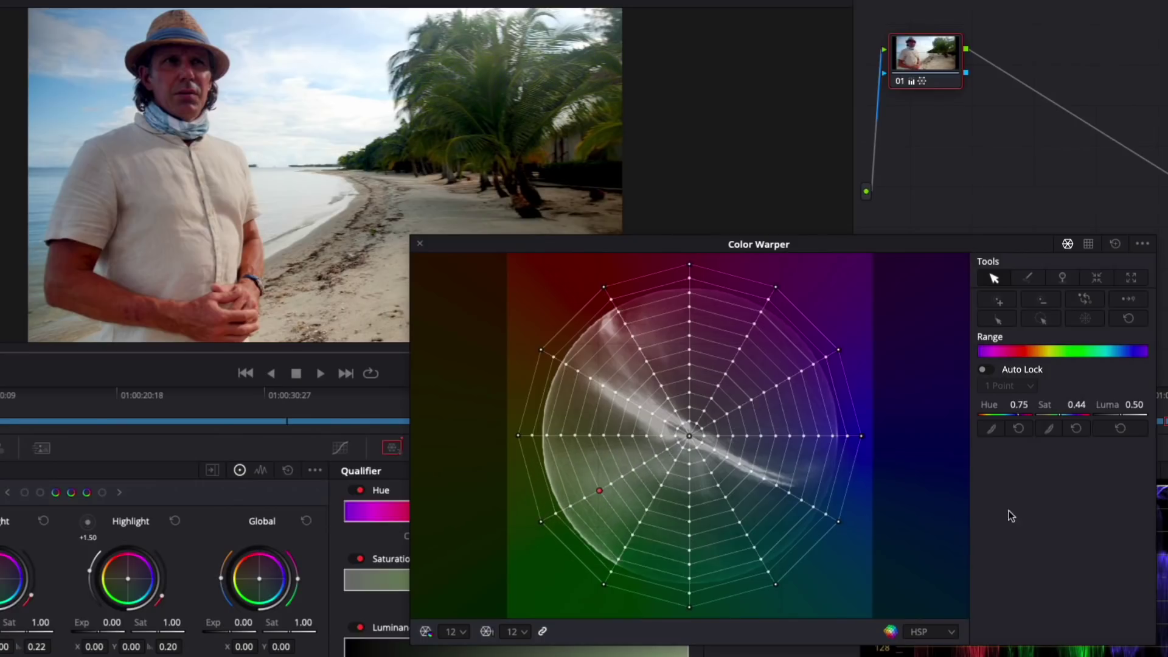
pyautogui.click(990, 370)
# Set Auto Lock to 2 points, test a small point warp, then reset the mesh
pyautogui.click(1026, 386)
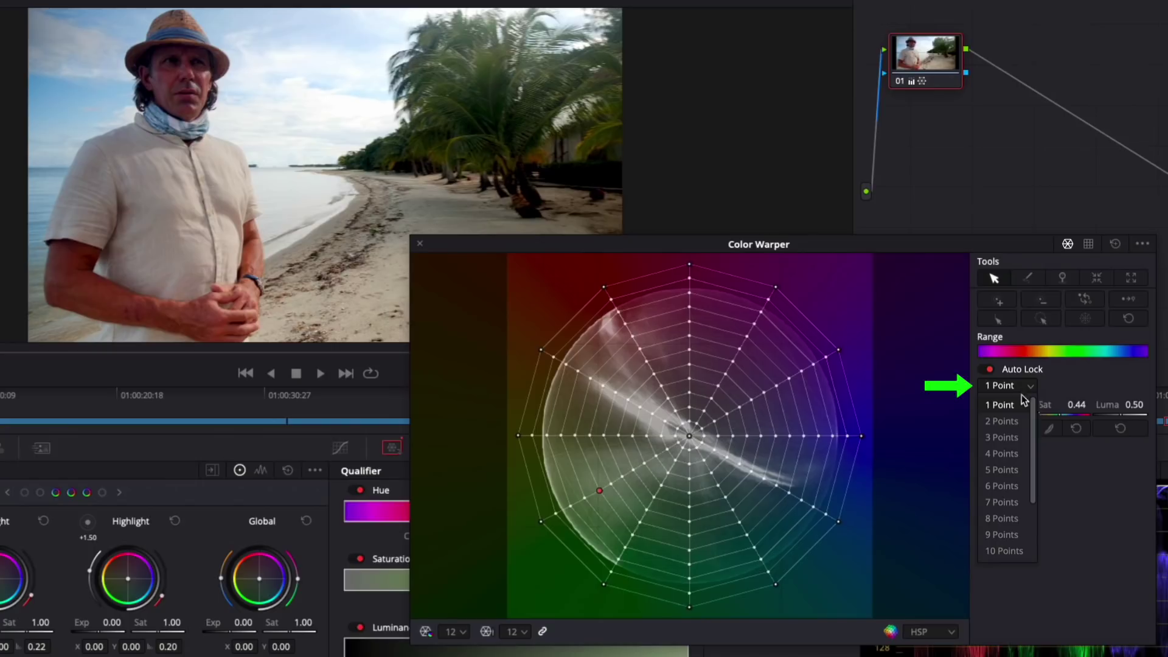
pyautogui.click(1002, 421)
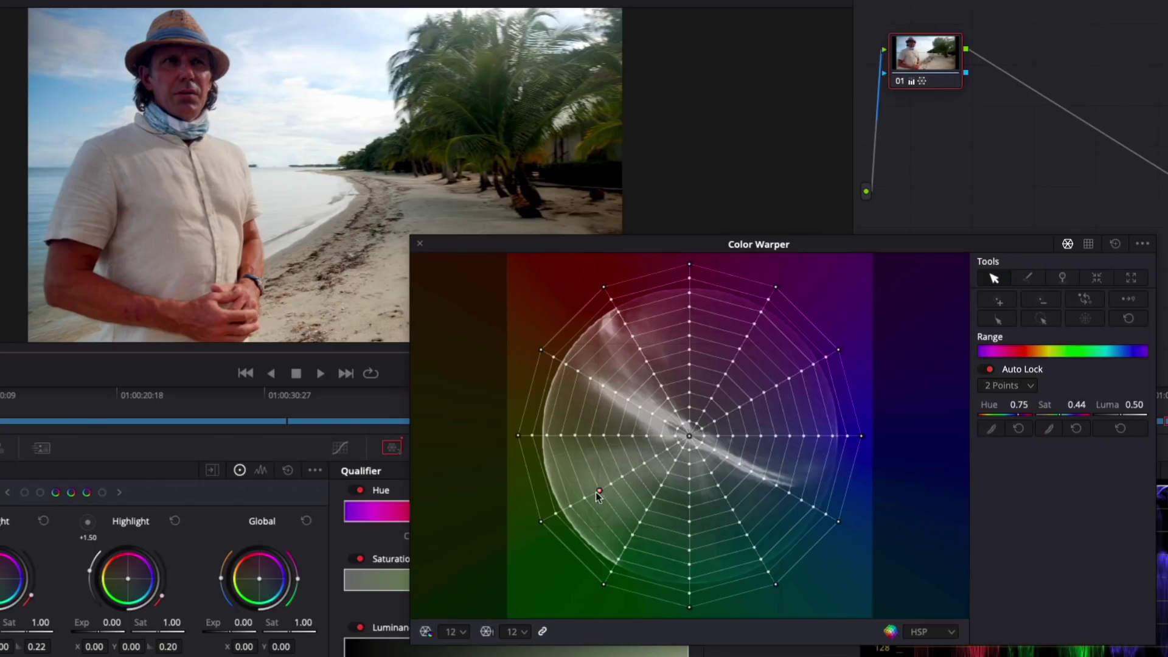
pyautogui.moveTo(601, 495)
pyautogui.mouseDown()
pyautogui.moveTo(589, 487)
pyautogui.moveTo(605, 488)
pyautogui.moveTo(529, 535)
pyautogui.moveTo(604, 494)
pyautogui.mouseUp()
pyautogui.click(1116, 245)
# Select the lower-left mesh points and spoke, rotate them slightly, then reset the warp
pyautogui.moveTo(519, 507); pyautogui.dragTo(672, 593)
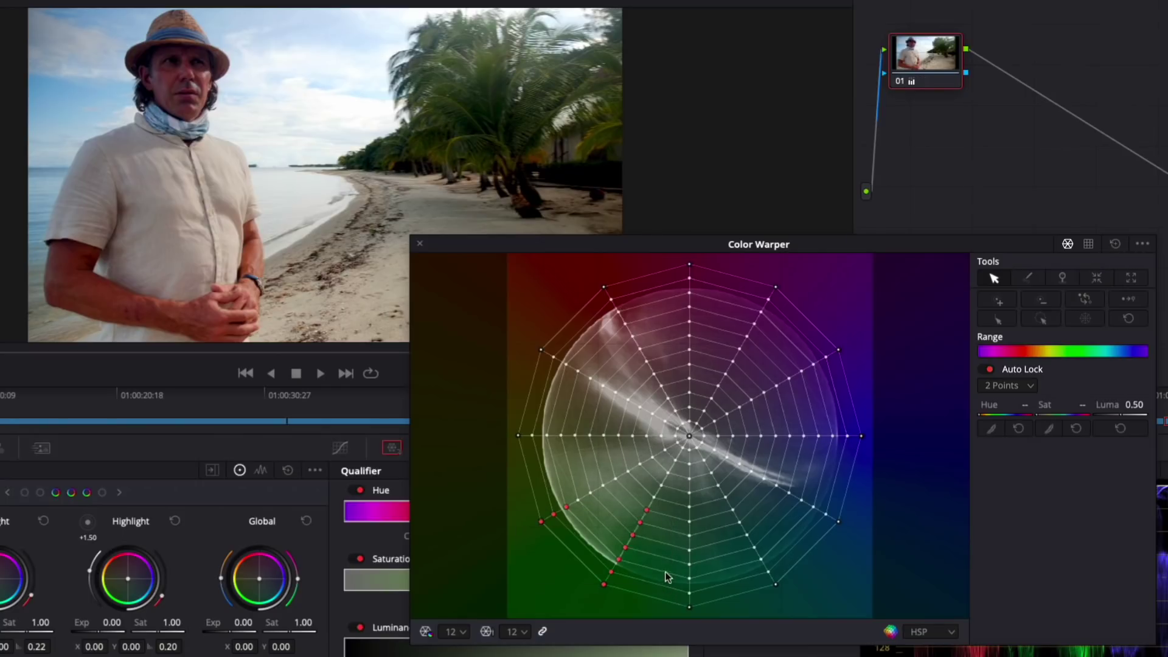
pyautogui.click(1115, 245)
pyautogui.click(1029, 278)
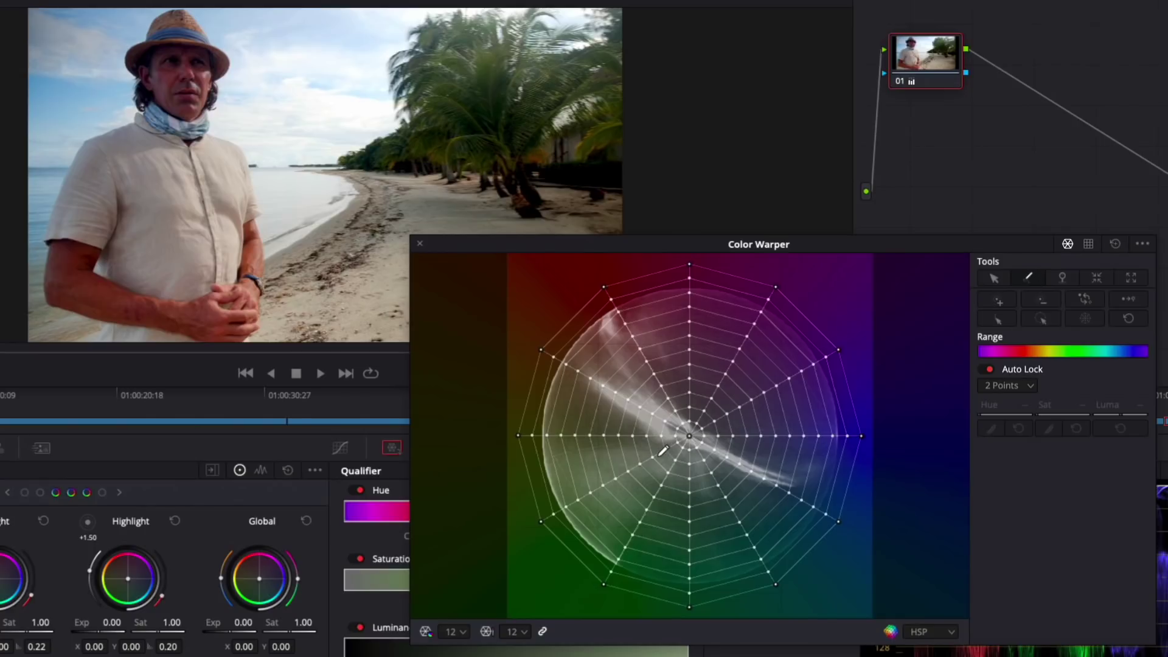
pyautogui.moveTo(666, 448); pyautogui.dragTo(541, 522)
pyautogui.click(994, 278)
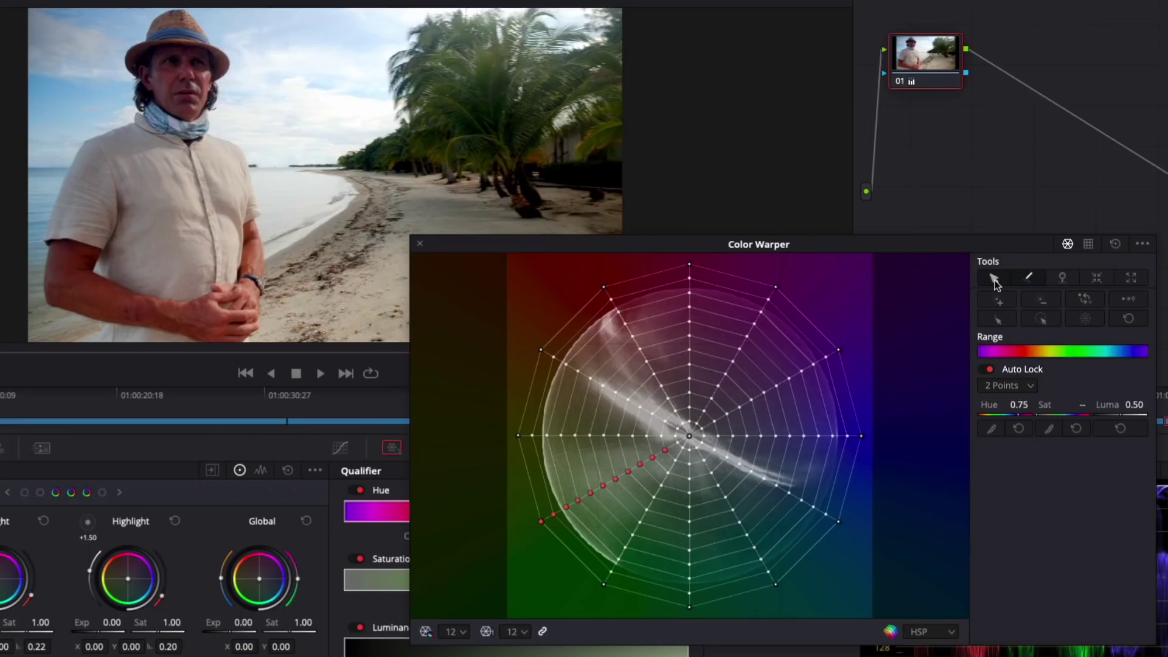
pyautogui.moveTo(590, 499); pyautogui.dragTo(554, 513)
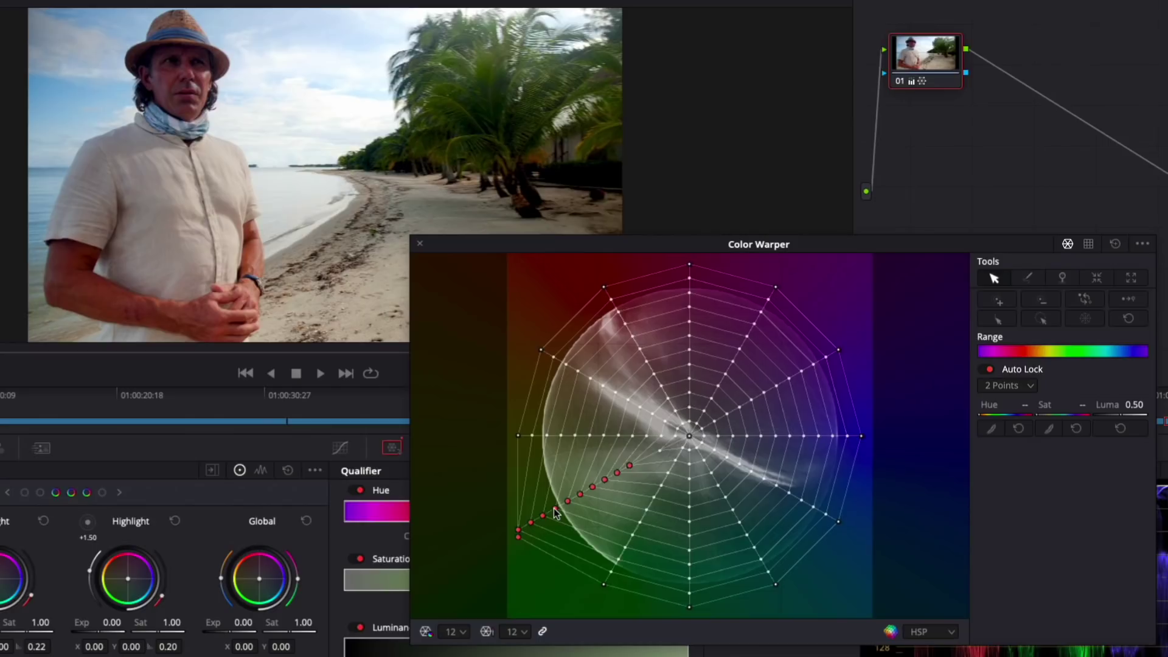
pyautogui.click(1116, 244)
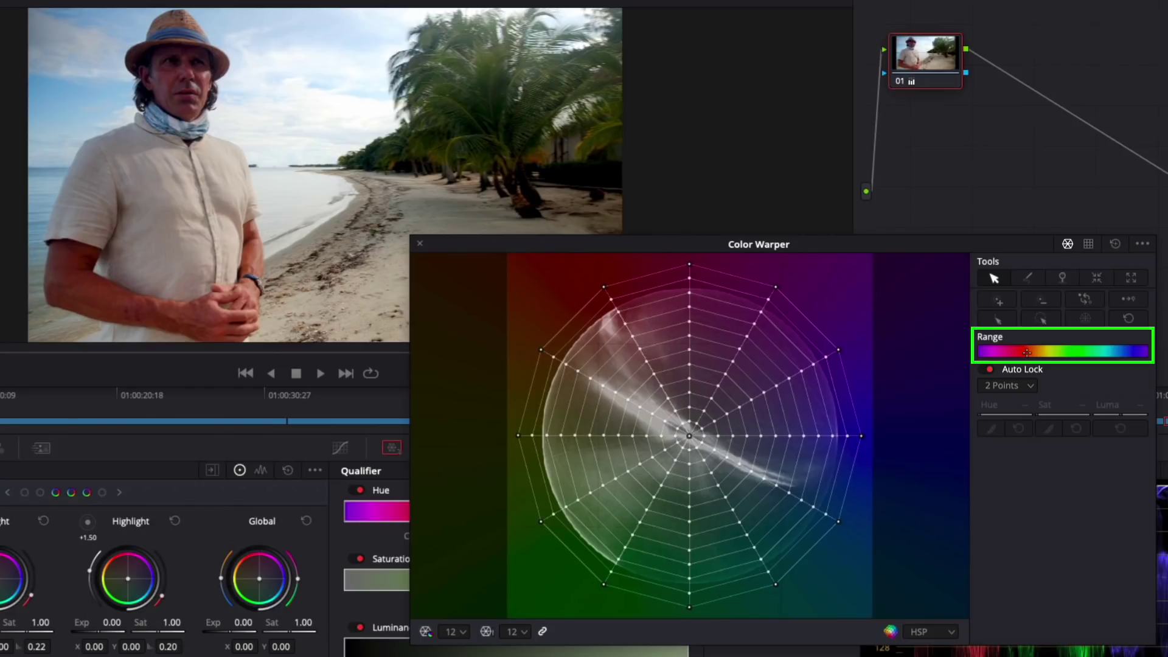
# Select the warm hues and nudge their hue, saturation and luma, then add a serial node
pyautogui.moveTo(1040, 351); pyautogui.dragTo(1086, 350)
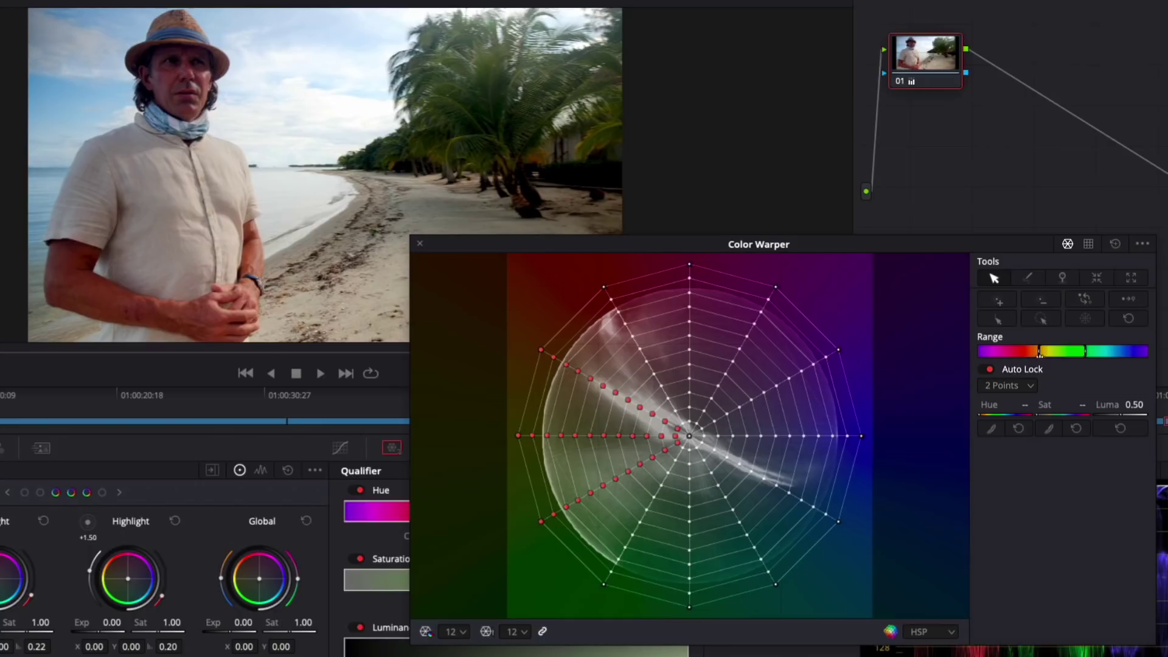
pyautogui.moveTo(998, 415); pyautogui.dragTo(1003, 415)
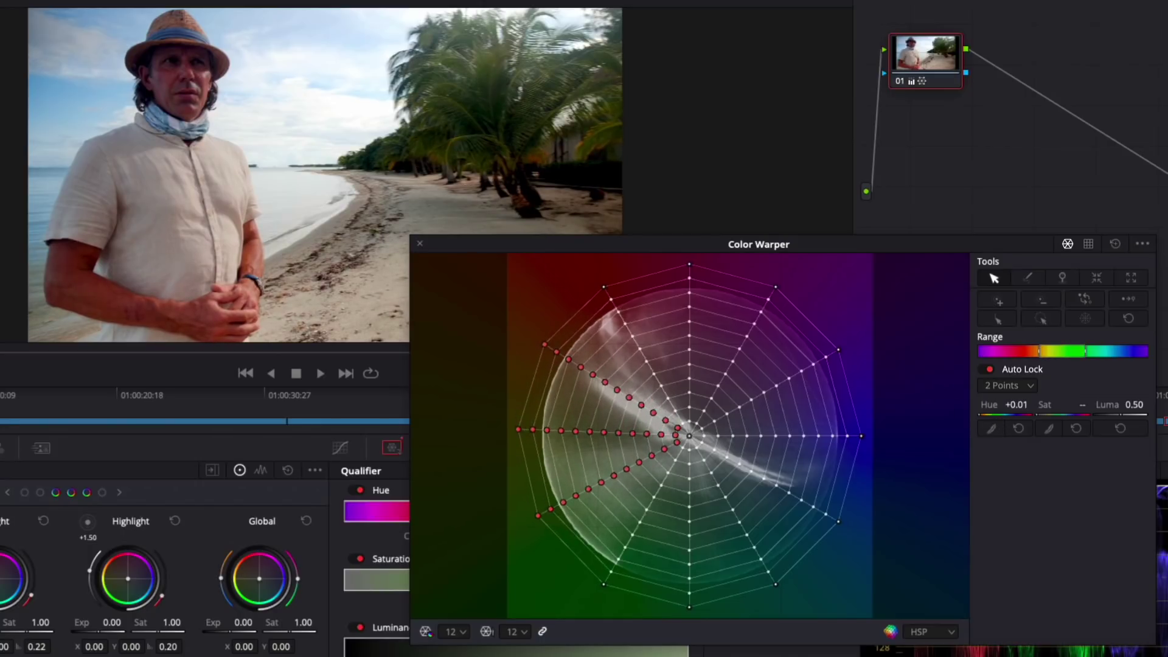
pyautogui.moveTo(1051, 416); pyautogui.dragTo(1061, 416)
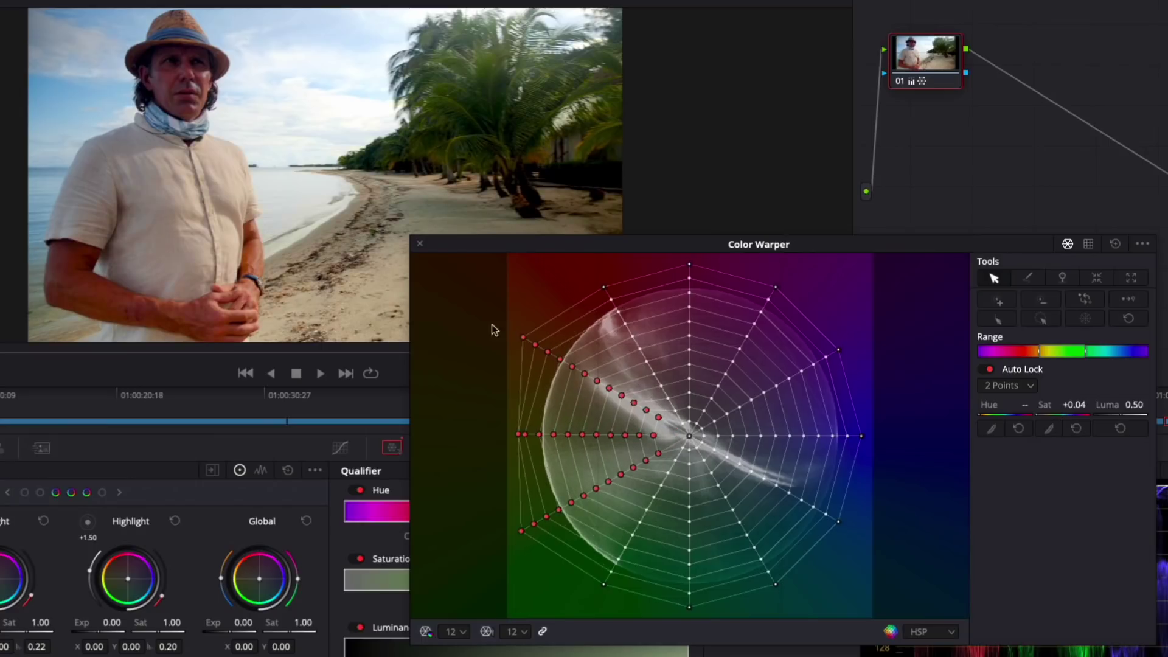
pyautogui.moveTo(494, 329); pyautogui.dragTo(451, 342)
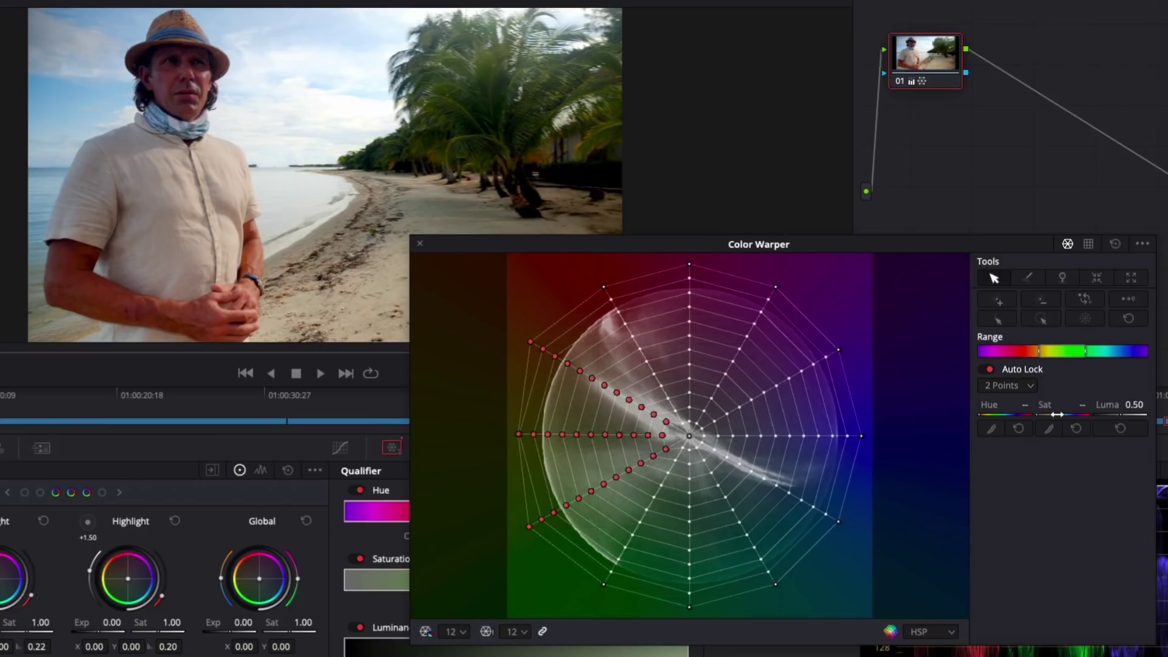
pyautogui.moveTo(1129, 415); pyautogui.dragTo(1139, 415)
pyautogui.hotkey('alt', 's')
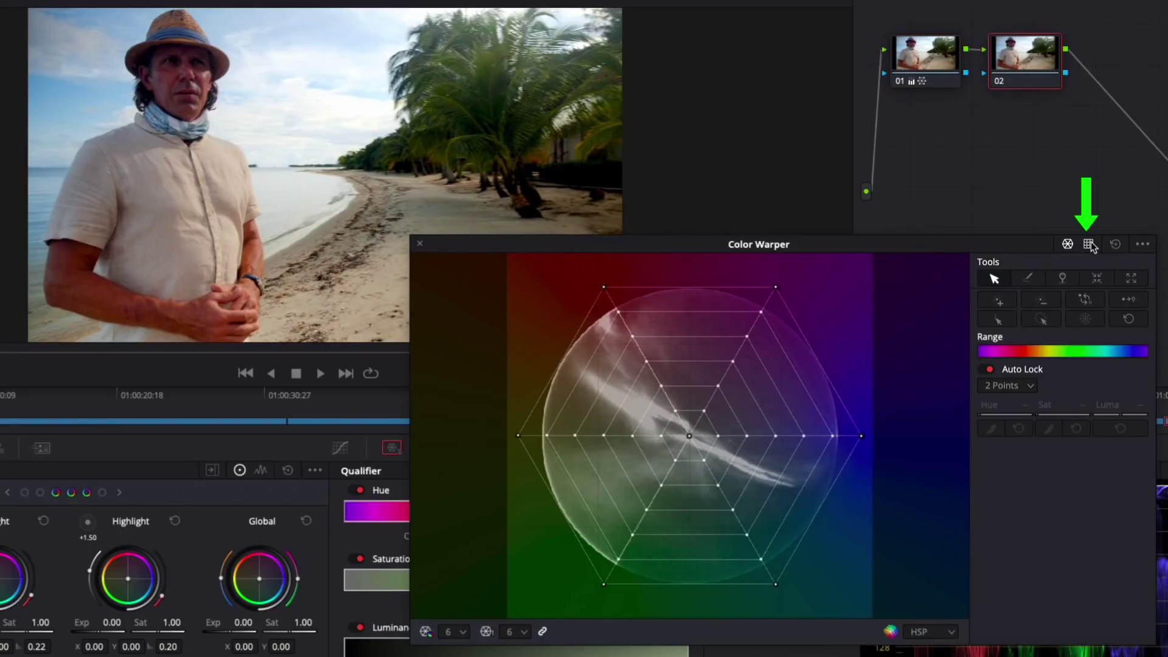
# Switch to 8×8 chroma-luma grids in HSP and rotate the Axis Angle to -49.28
pyautogui.click(1089, 245)
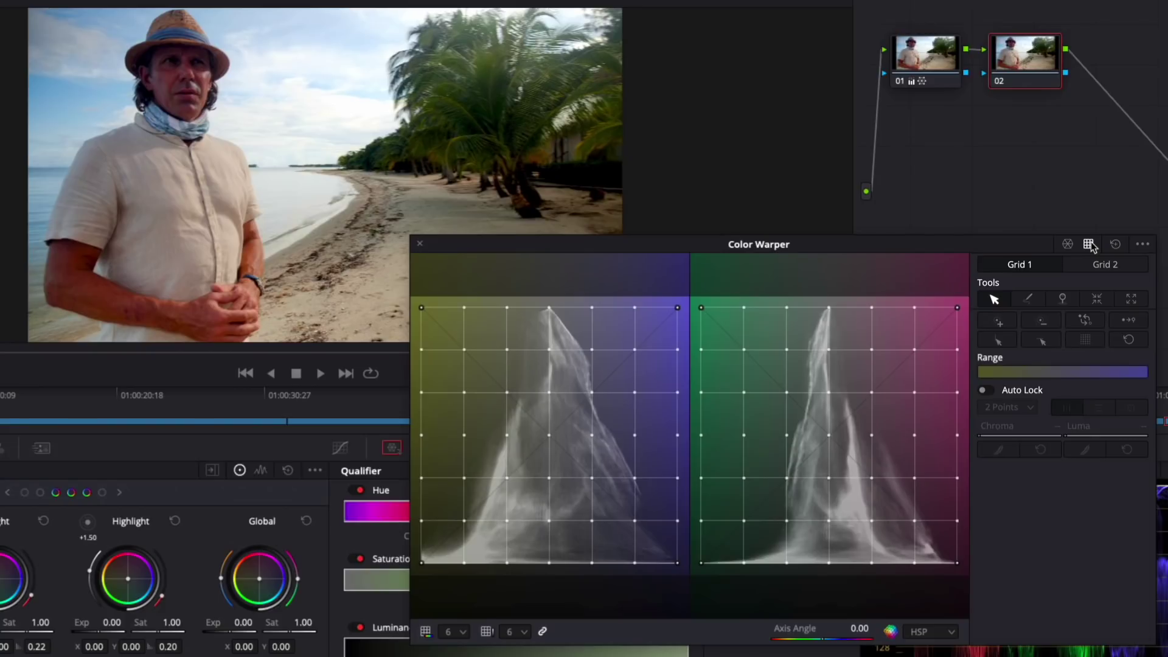
pyautogui.click(950, 633)
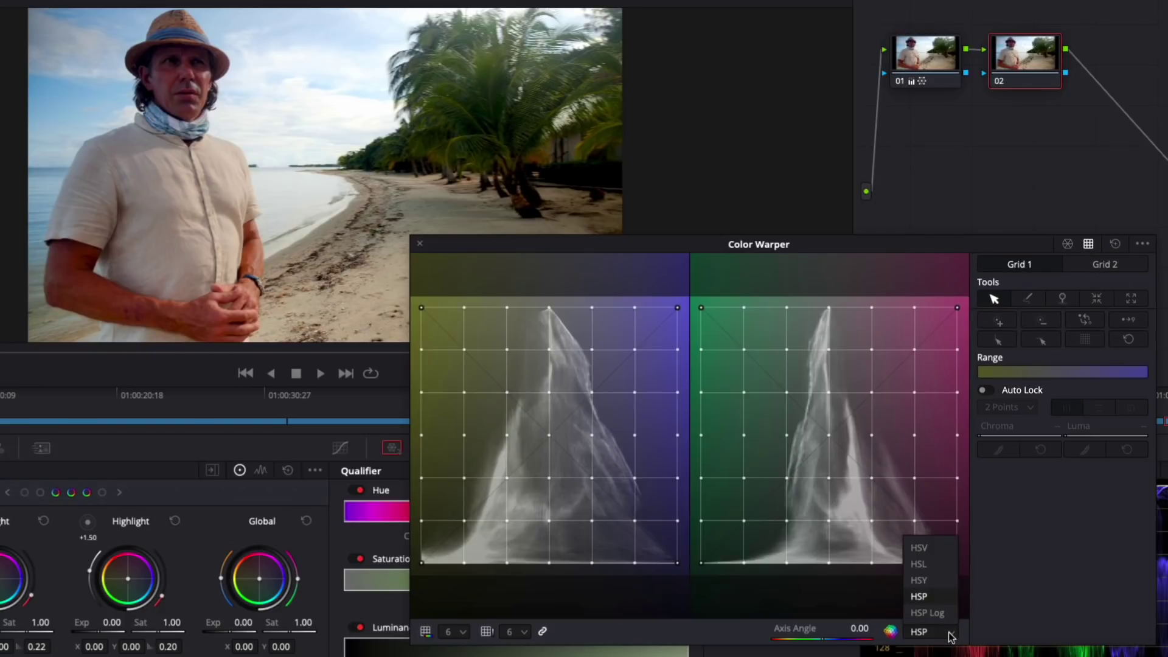
pyautogui.click(1032, 616)
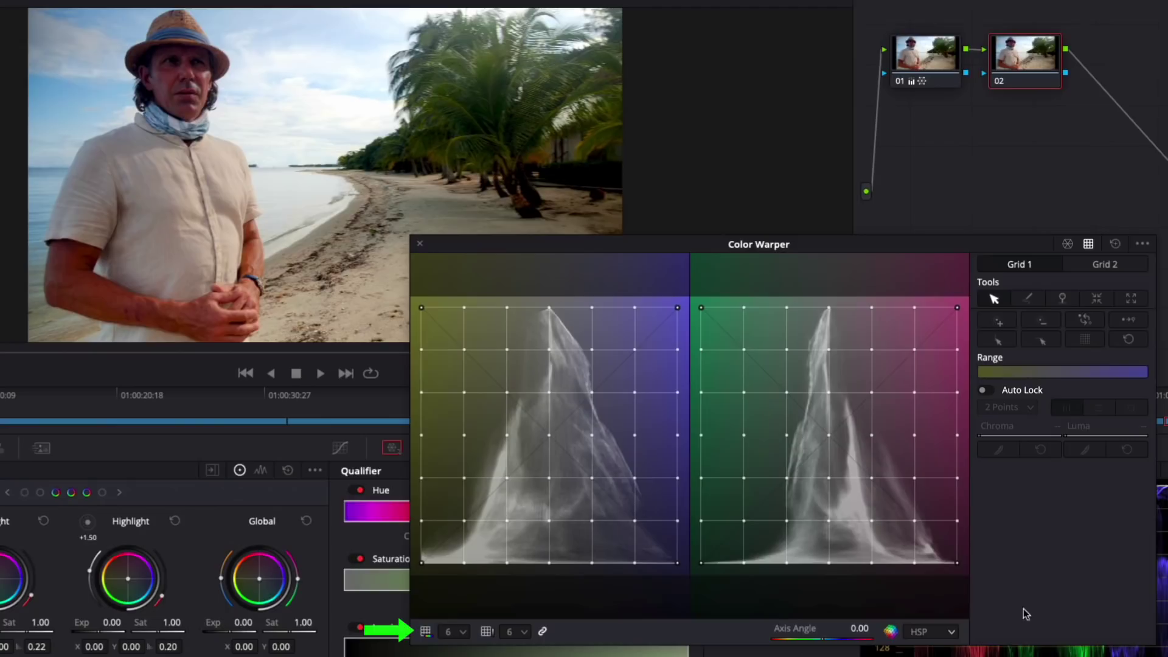
pyautogui.click(462, 636)
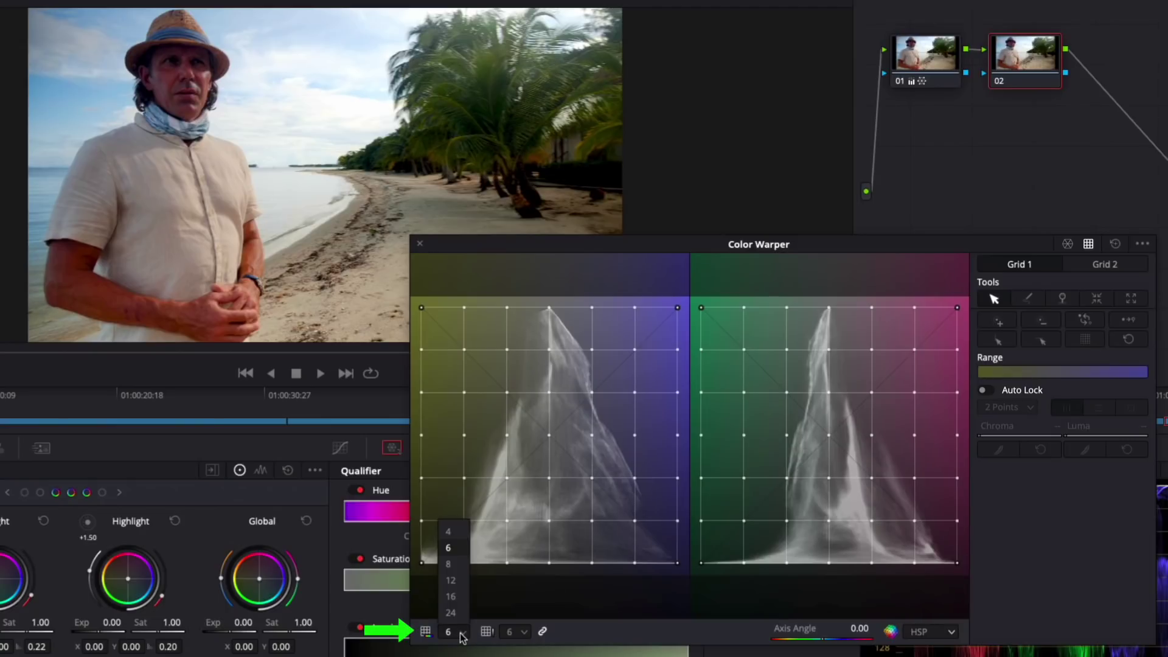
pyautogui.click(454, 566)
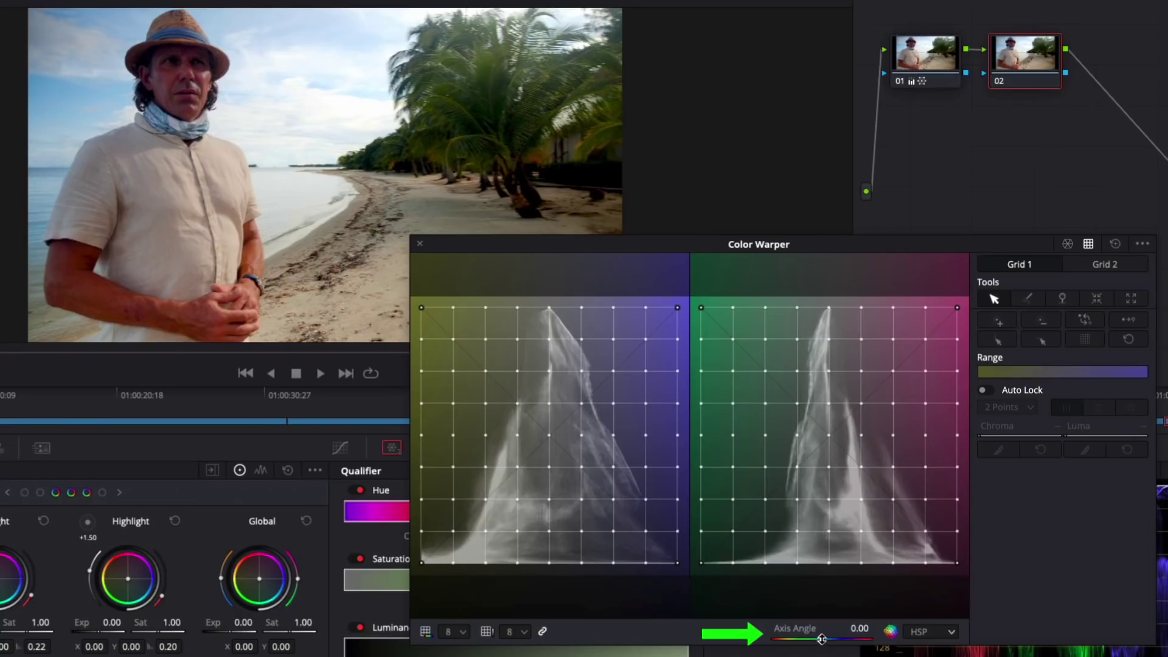
pyautogui.moveTo(821, 639); pyautogui.dragTo(836, 639)
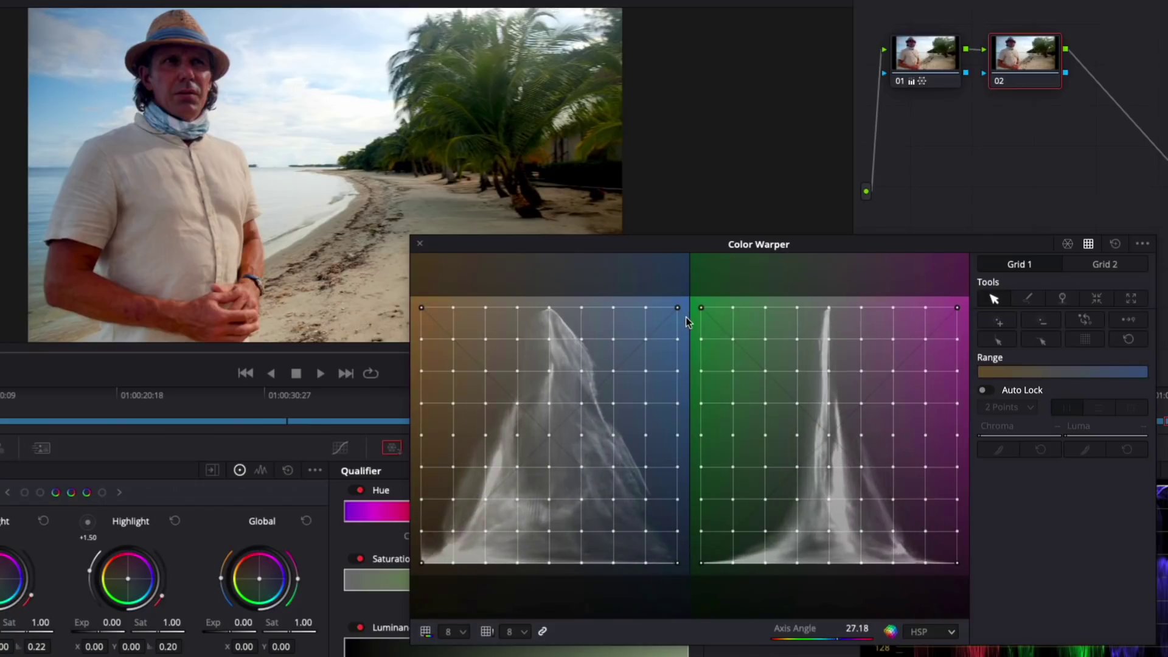
pyautogui.moveTo(687, 321); pyautogui.dragTo(0, 381)
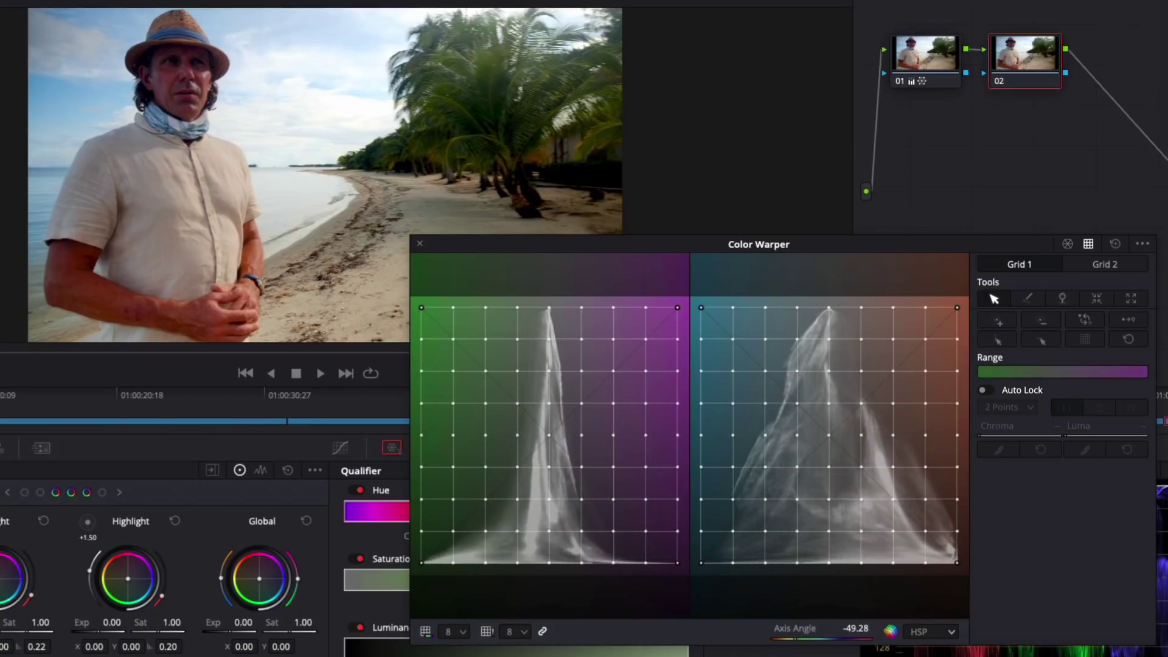
# Reset the Axis Angle to zero, warp a sampled beach colour, then flatten the grids
pyautogui.doubleClick(803, 631)
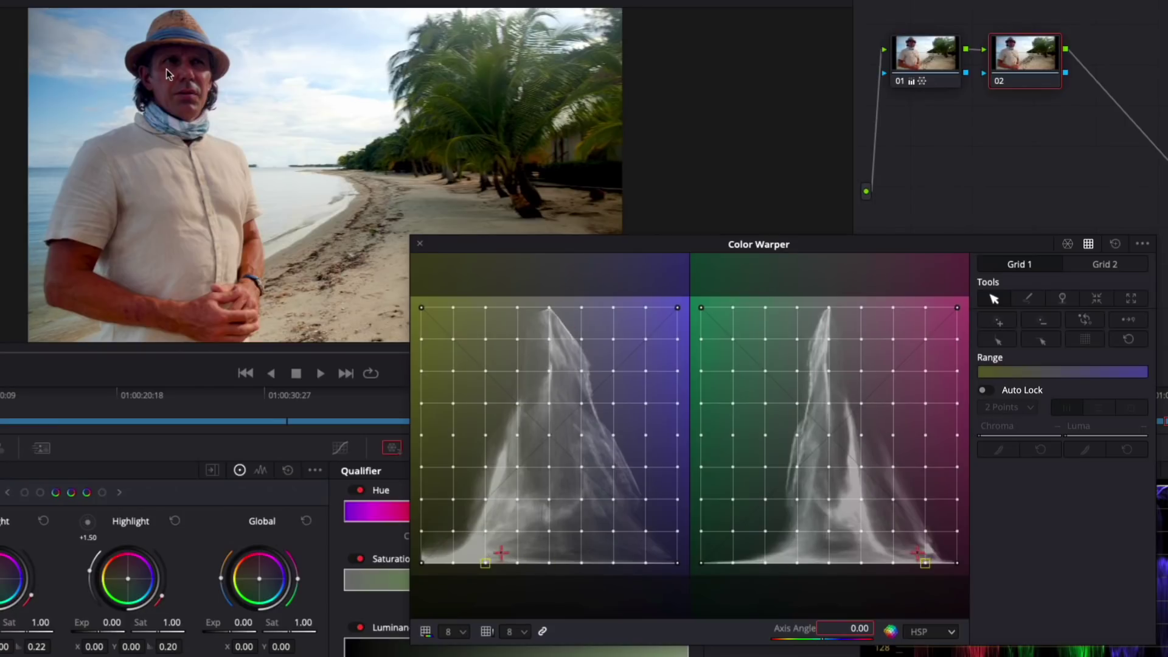
pyautogui.moveTo(165, 69); pyautogui.dragTo(170, 43)
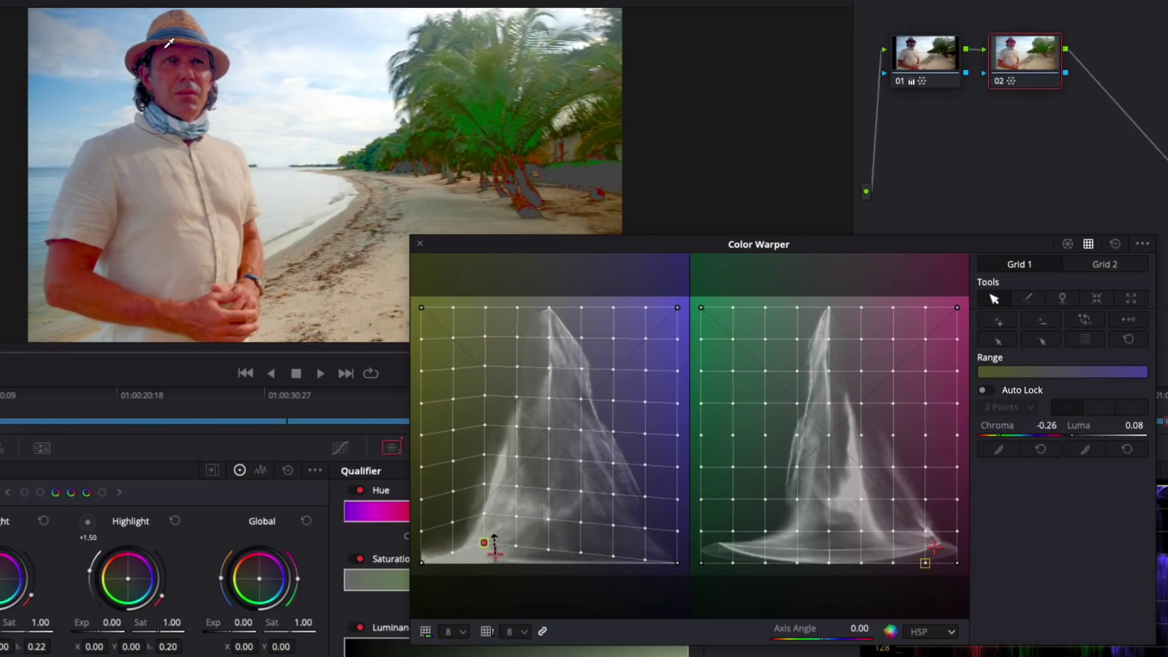
pyautogui.click(1116, 244)
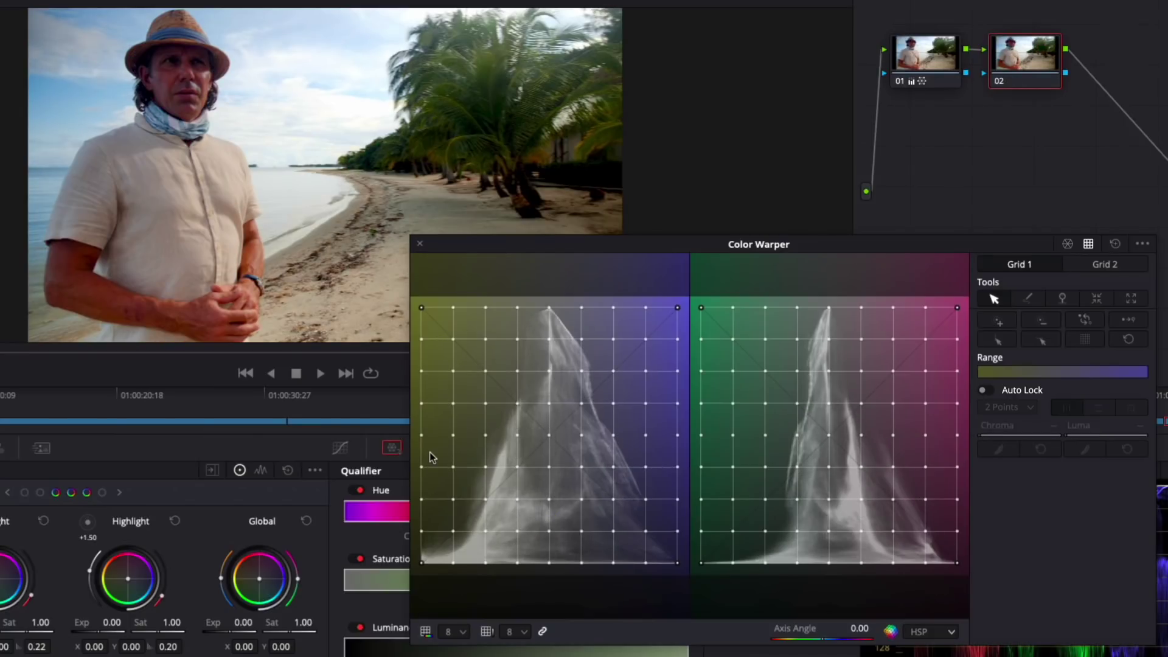
# Try selecting a left-edge point and its whole row, then pull a sampled colour upward
pyautogui.click(421, 435)
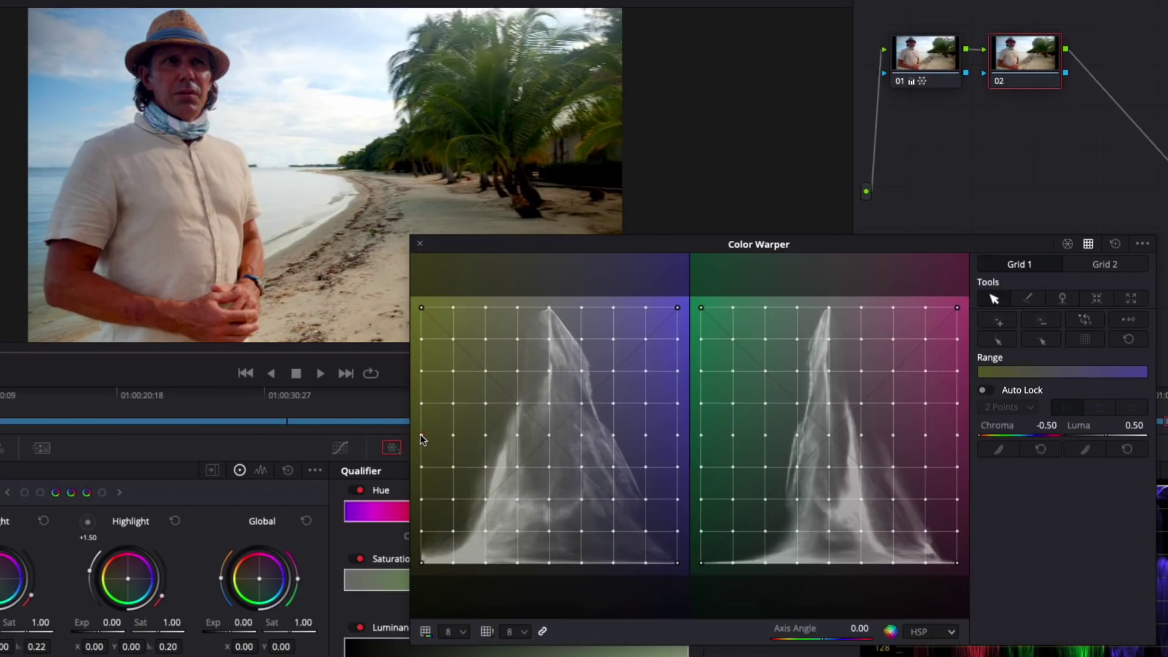
pyautogui.click(1042, 342)
pyautogui.click(1131, 323)
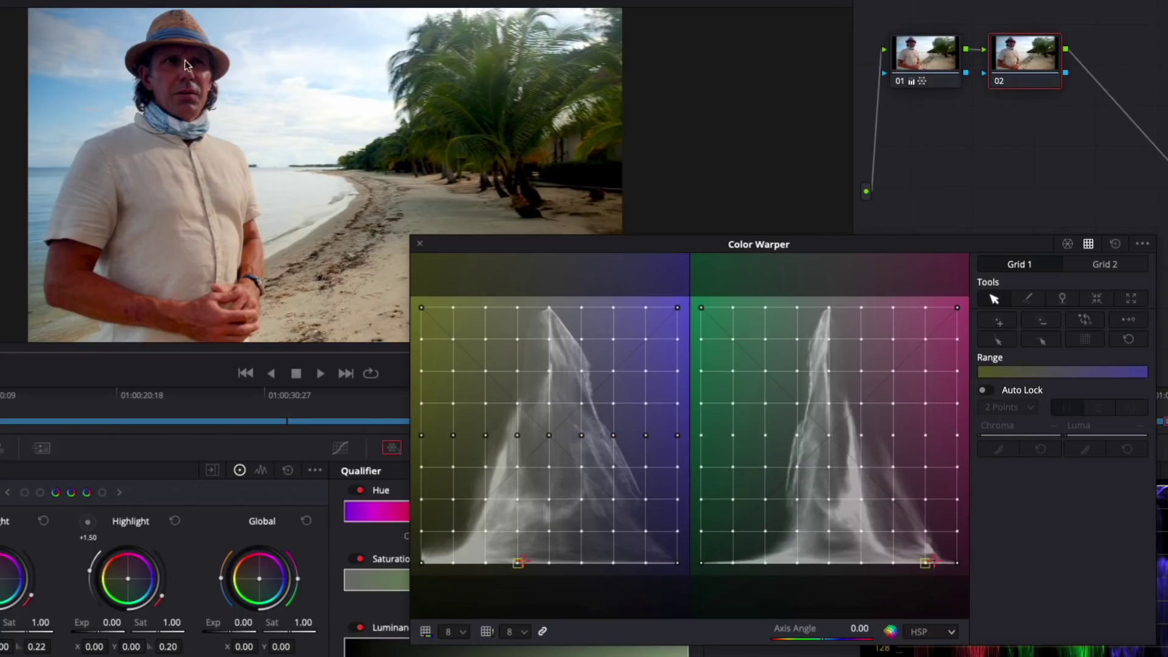
pyautogui.moveTo(167, 79); pyautogui.dragTo(173, 60)
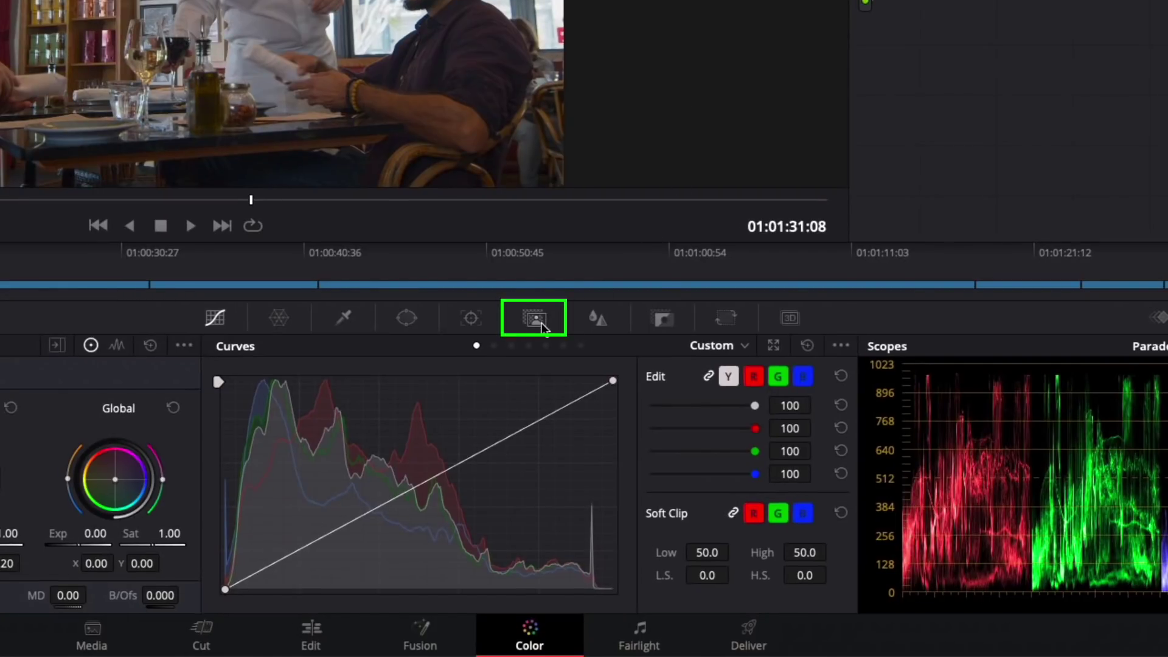
# Open Magic Mask, look at Features mode and its body-feature list, then return to Person
pyautogui.click(535, 319)
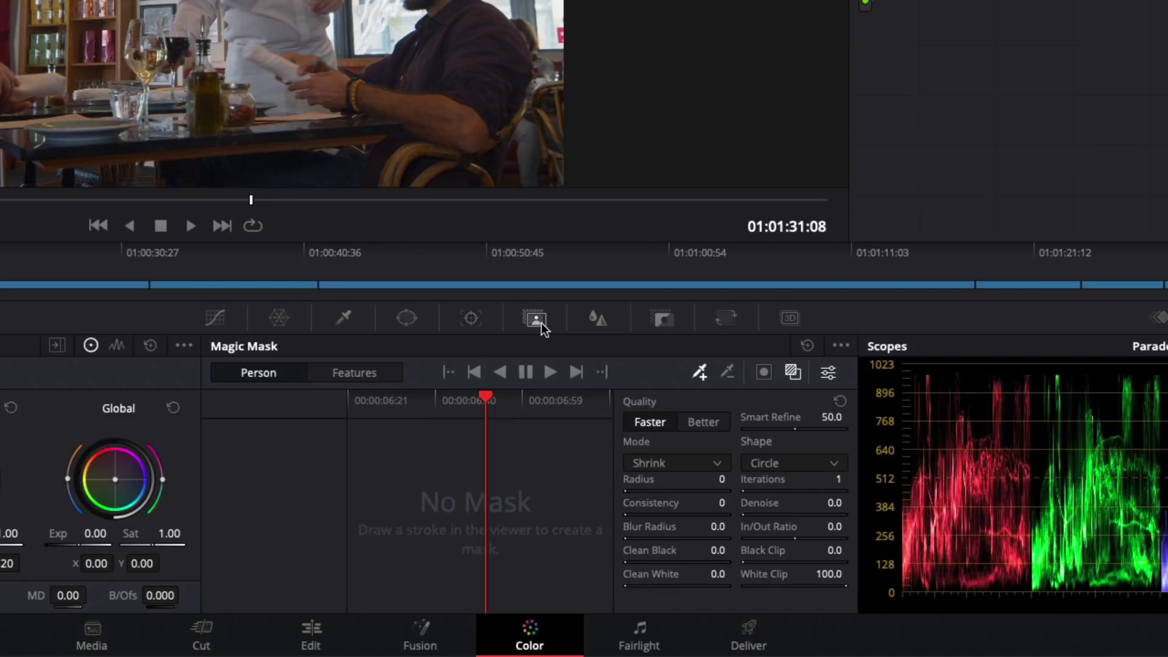
pyautogui.click(365, 376)
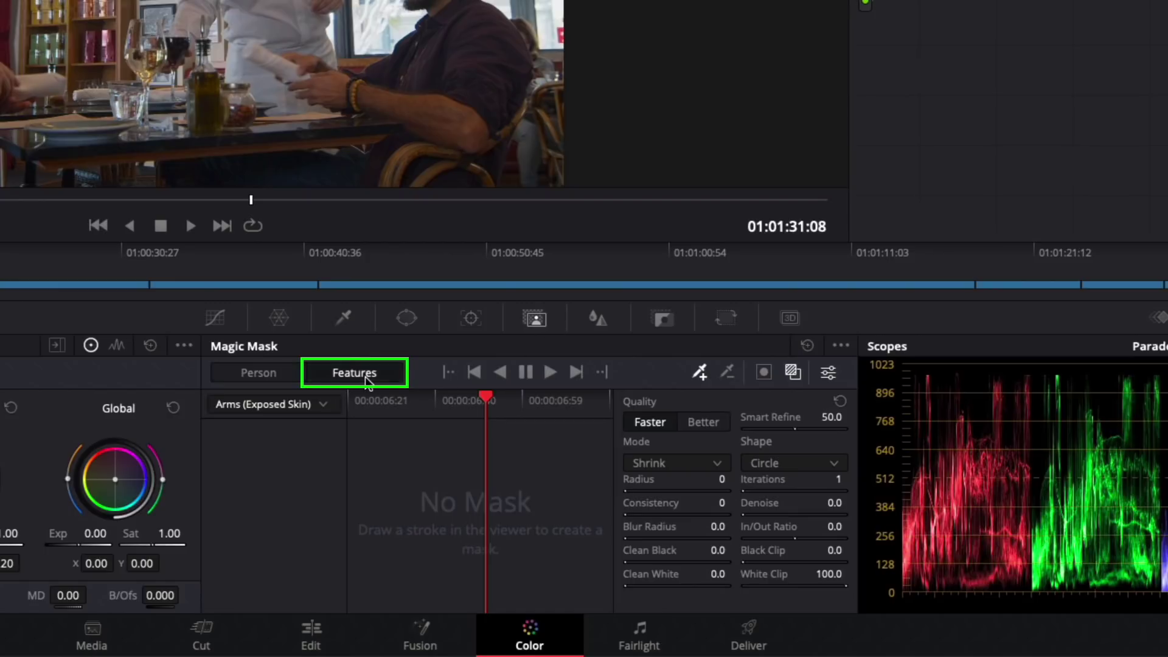
pyautogui.click(328, 405)
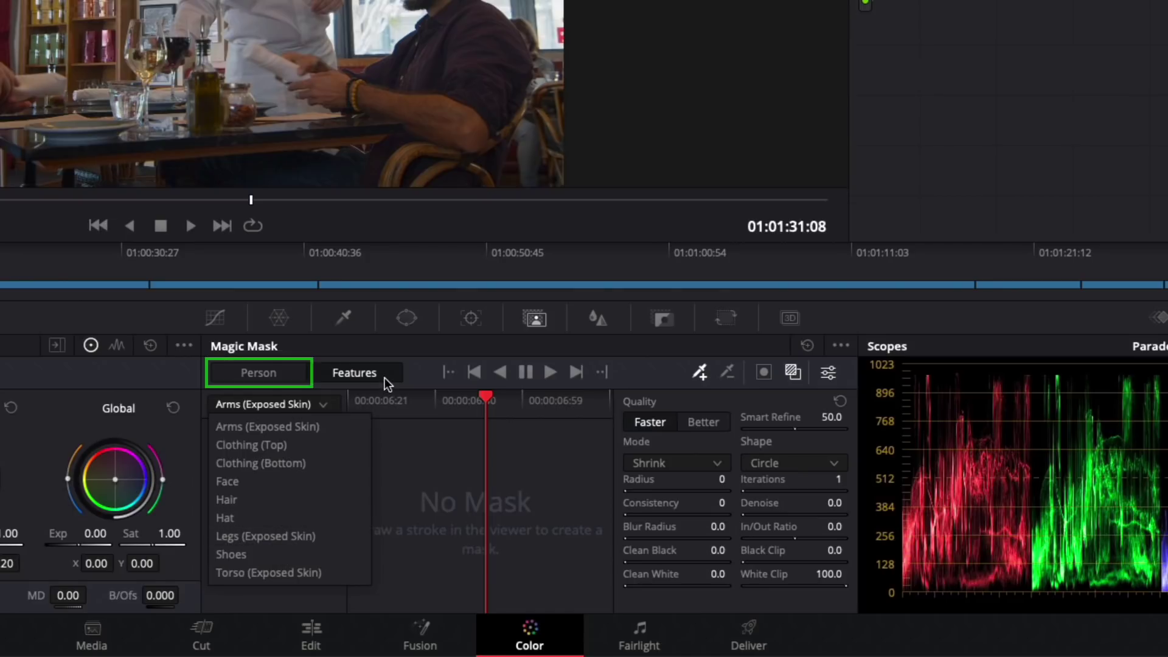
pyautogui.click(253, 375)
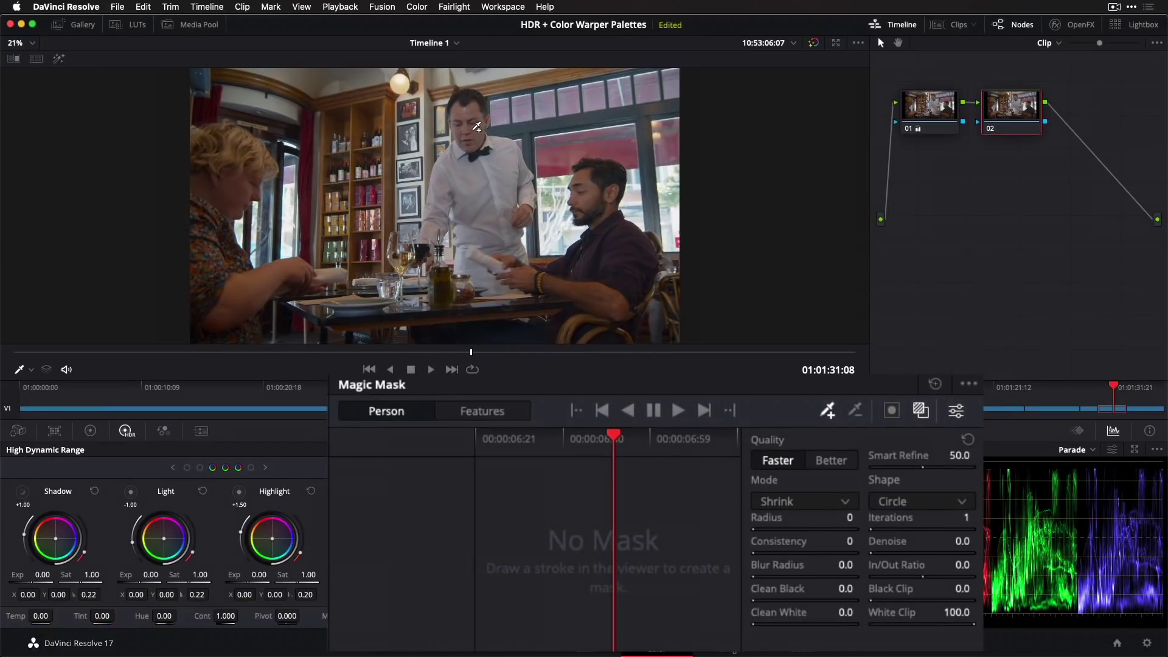
# Draw a mask stroke on the waiter, check the overlay, and set quality to Better
pyautogui.moveTo(476, 126); pyautogui.dragTo(493, 161)
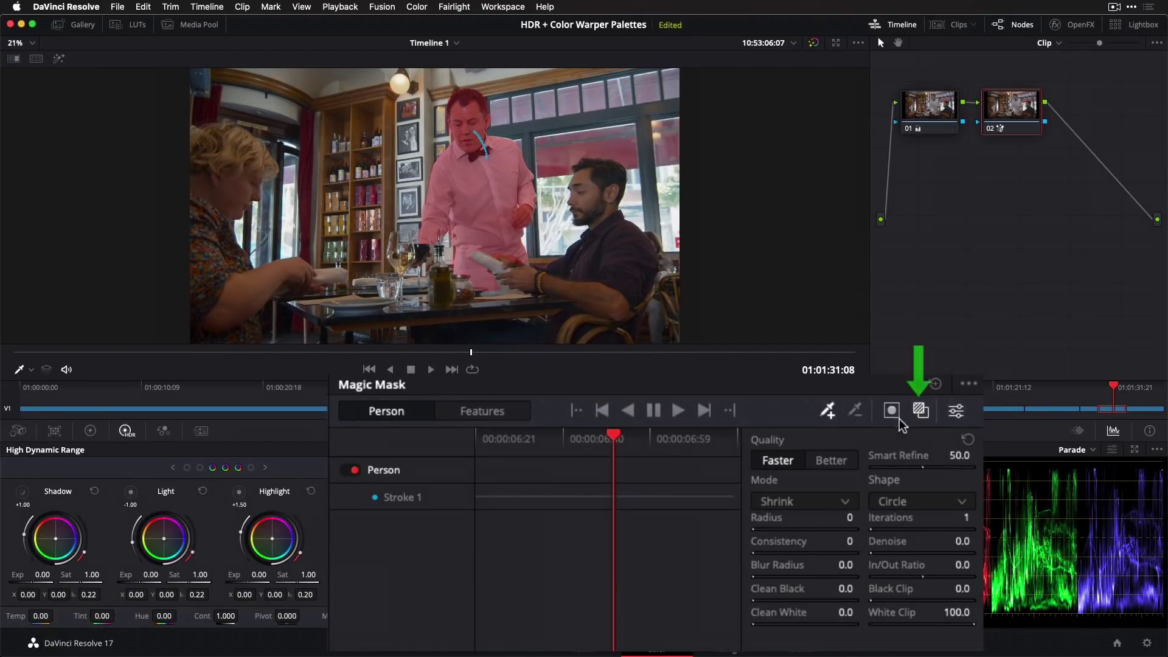
pyautogui.click(919, 412)
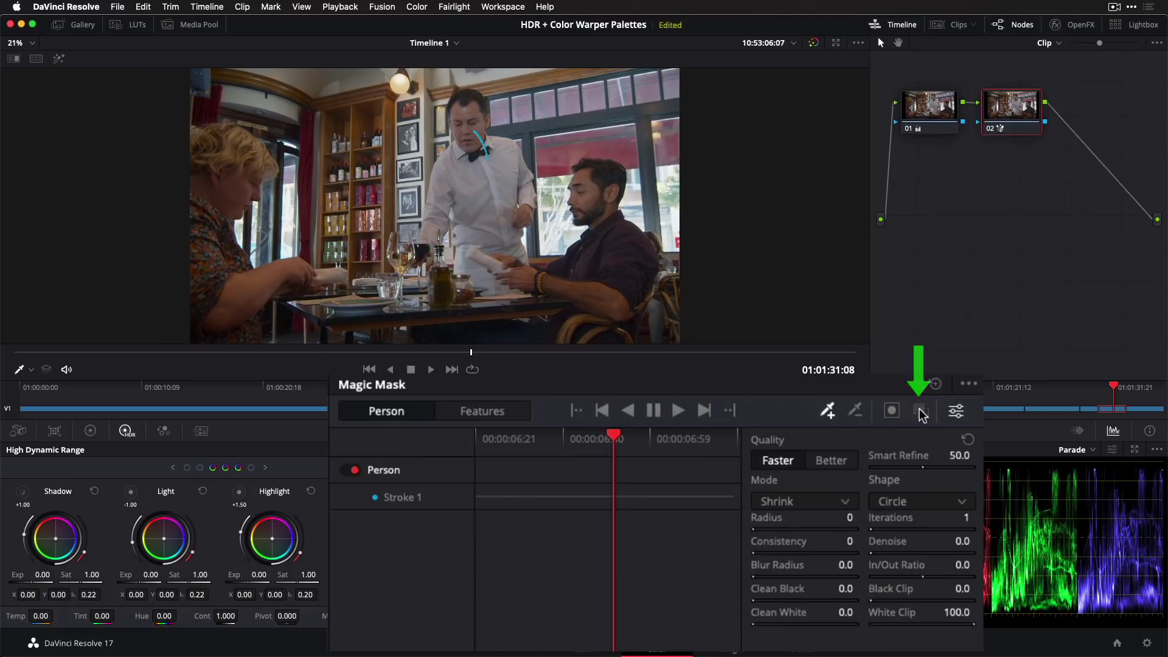
pyautogui.click(921, 413)
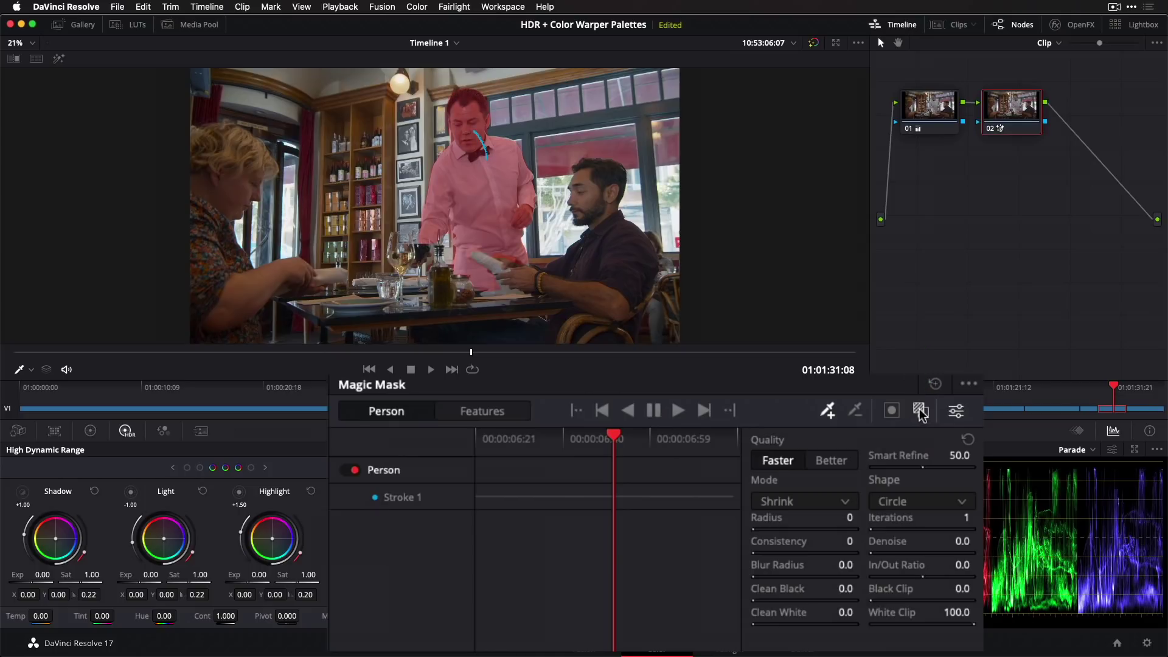
pyautogui.click(841, 462)
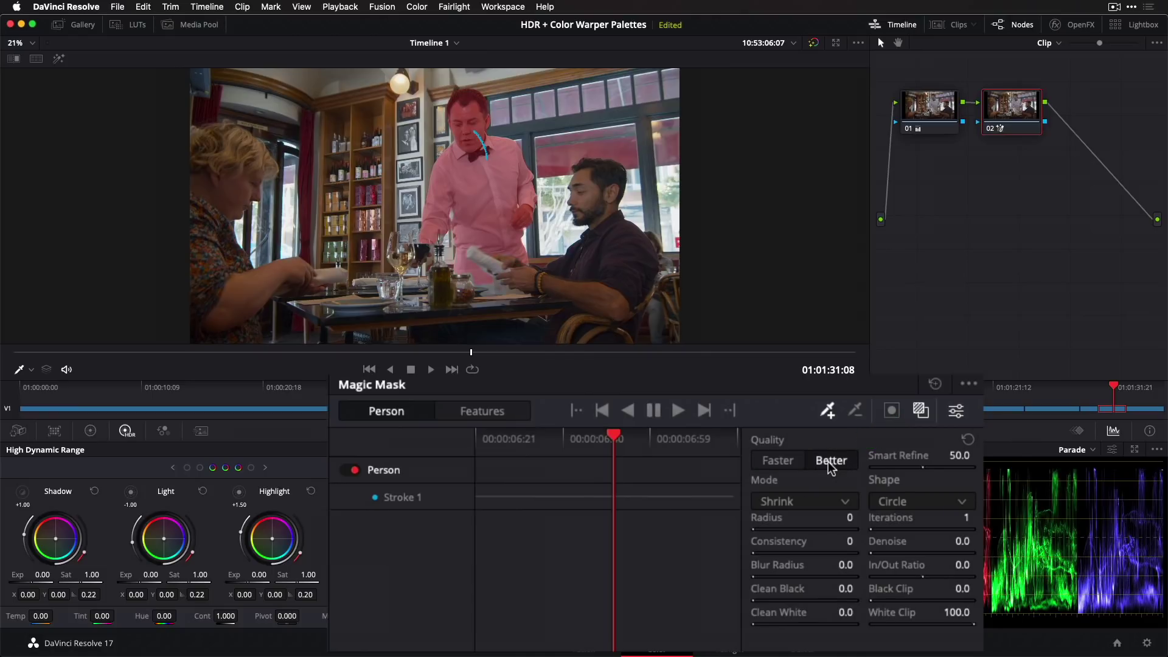
# Track the waiter's mask forward and backward across the clip, then scrub to check it
pyautogui.click(680, 412)
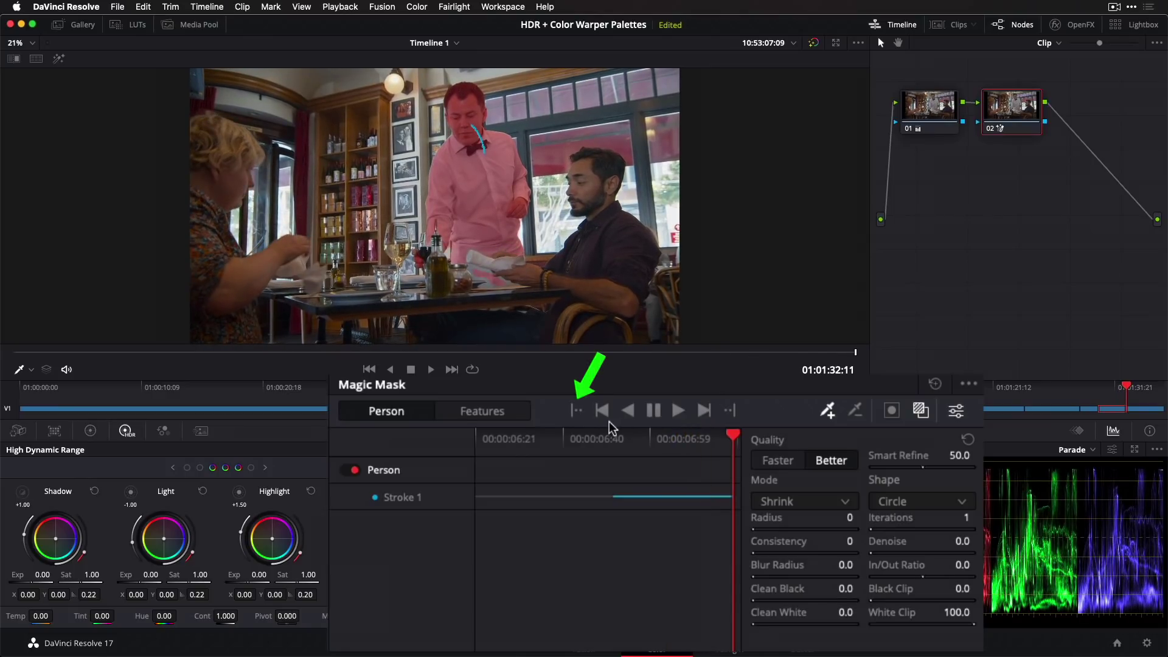
pyautogui.click(577, 413)
pyautogui.click(629, 412)
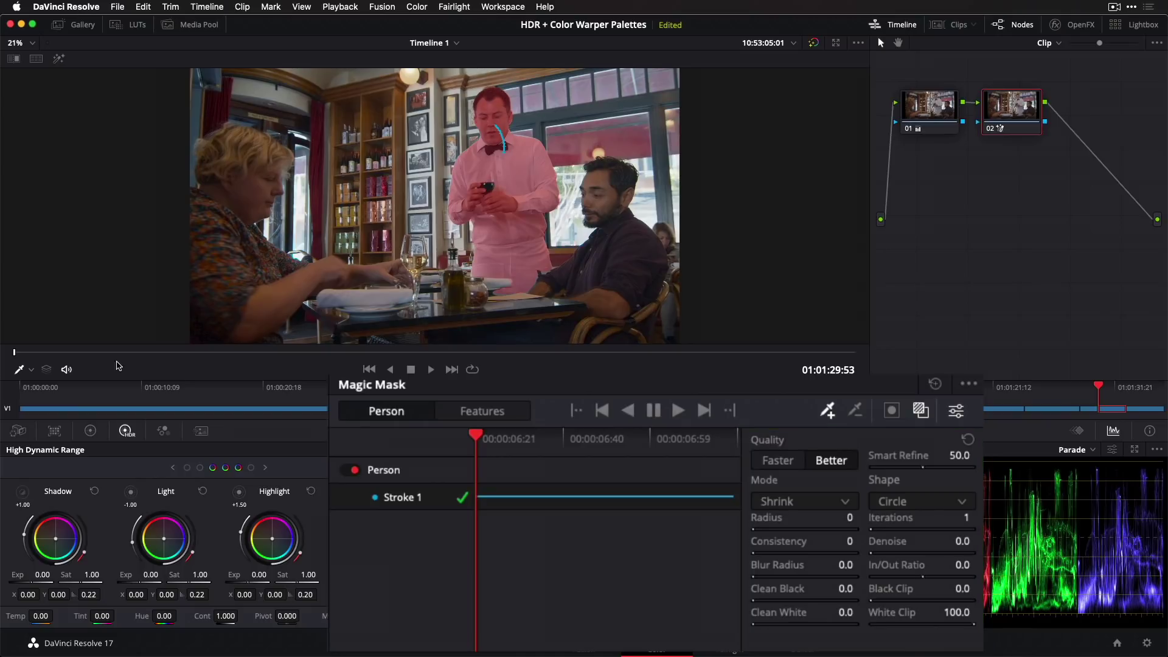
pyautogui.click(266, 353)
pyautogui.moveTo(267, 359); pyautogui.dragTo(544, 353)
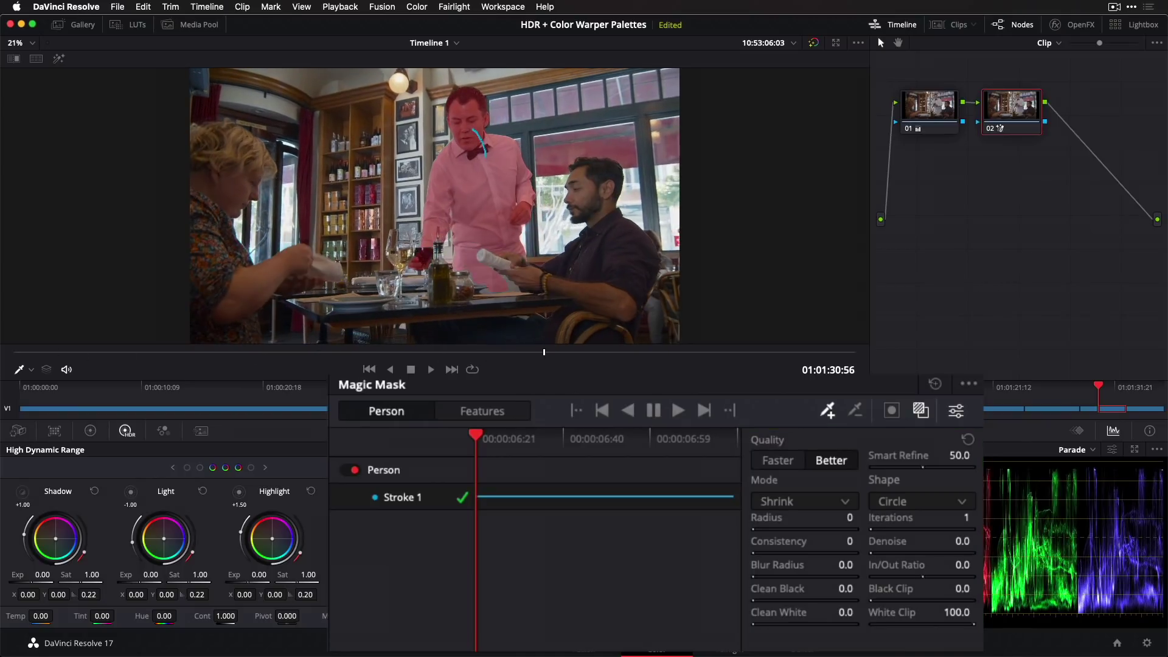
# Raise the waiter's HDR Light exposure to 0.46, comparing with the mask overlay on and off
pyautogui.click(921, 411)
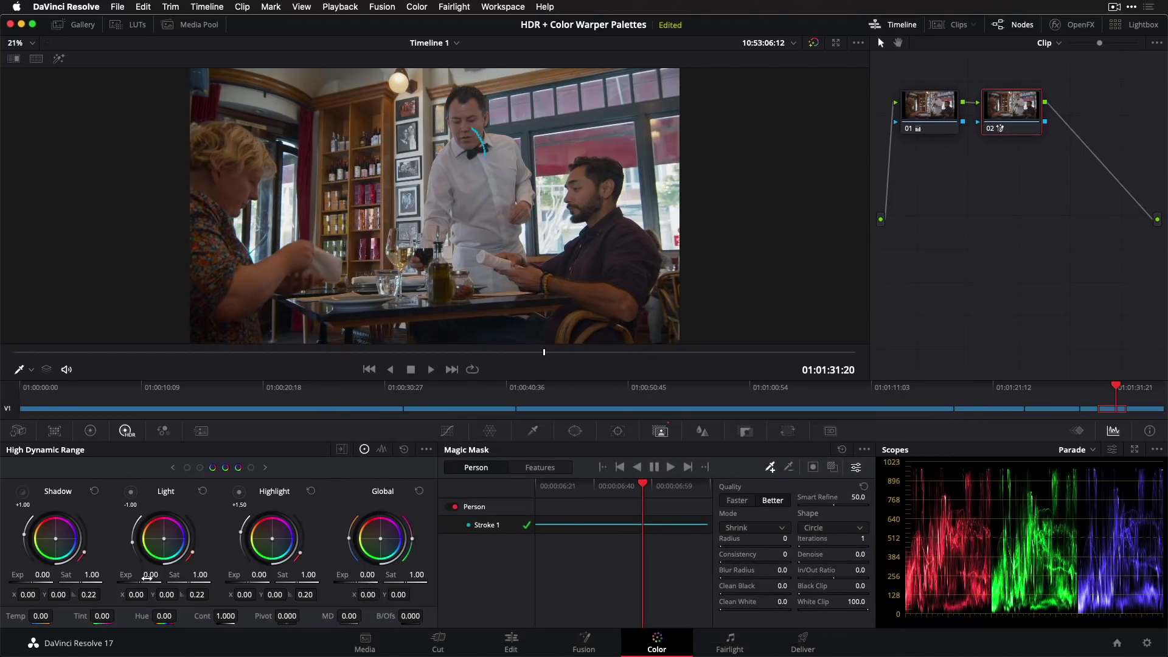
pyautogui.moveTo(150, 575); pyautogui.dragTo(148, 575)
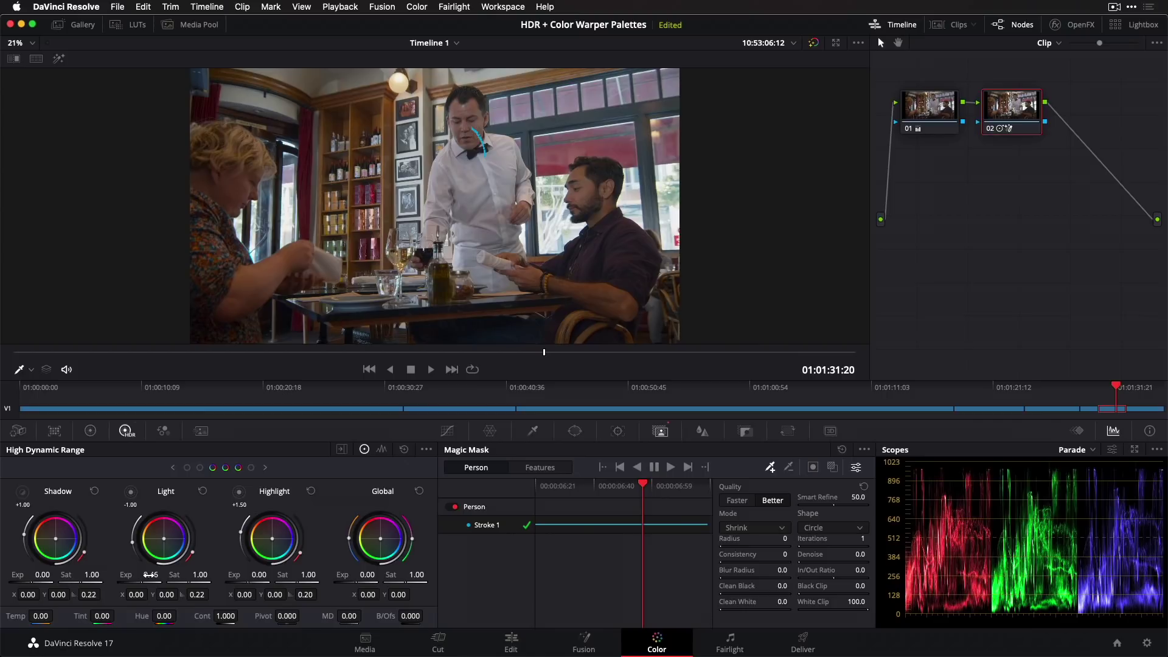
pyautogui.moveTo(148, 575); pyautogui.dragTo(152, 575)
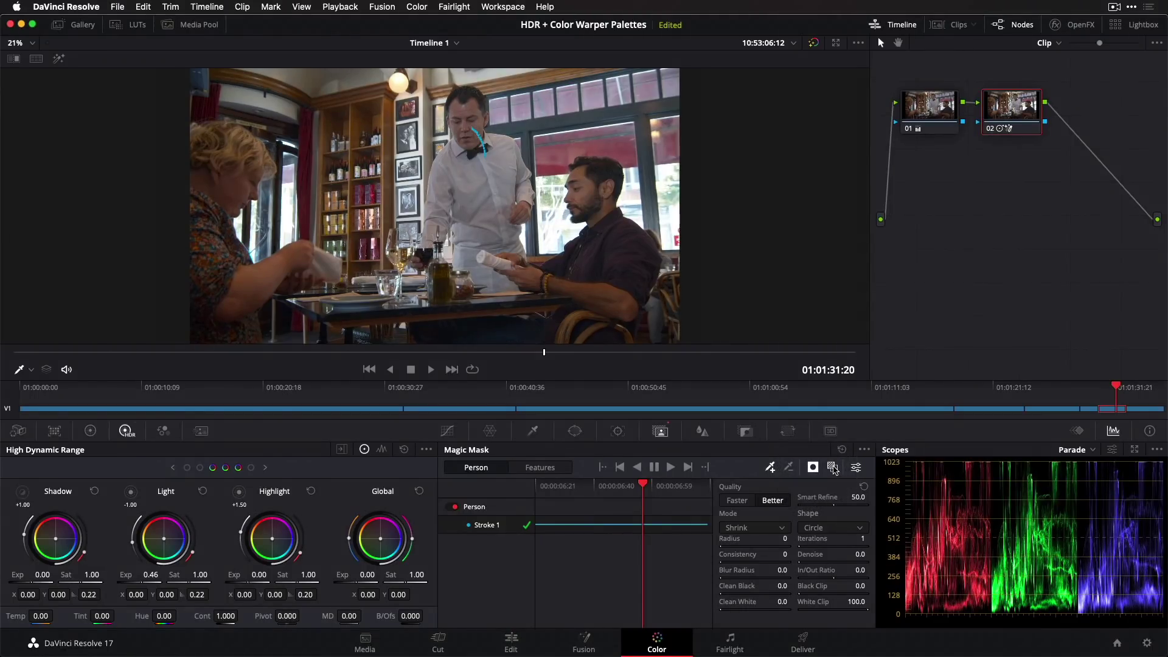
pyautogui.click(834, 467)
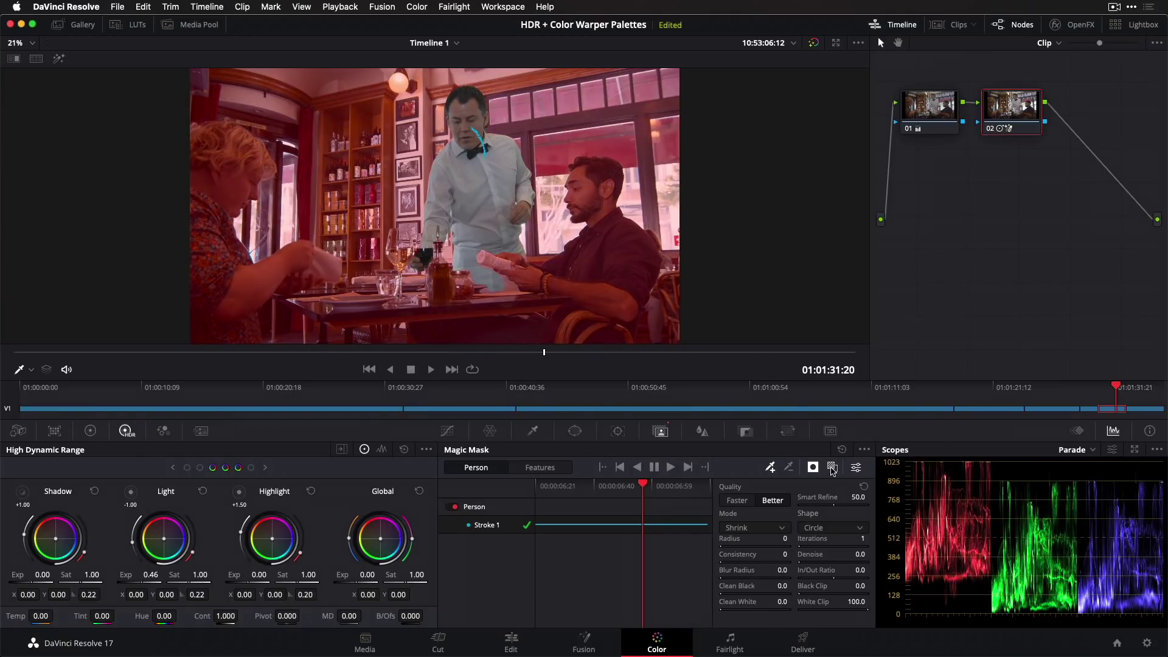
pyautogui.click(815, 470)
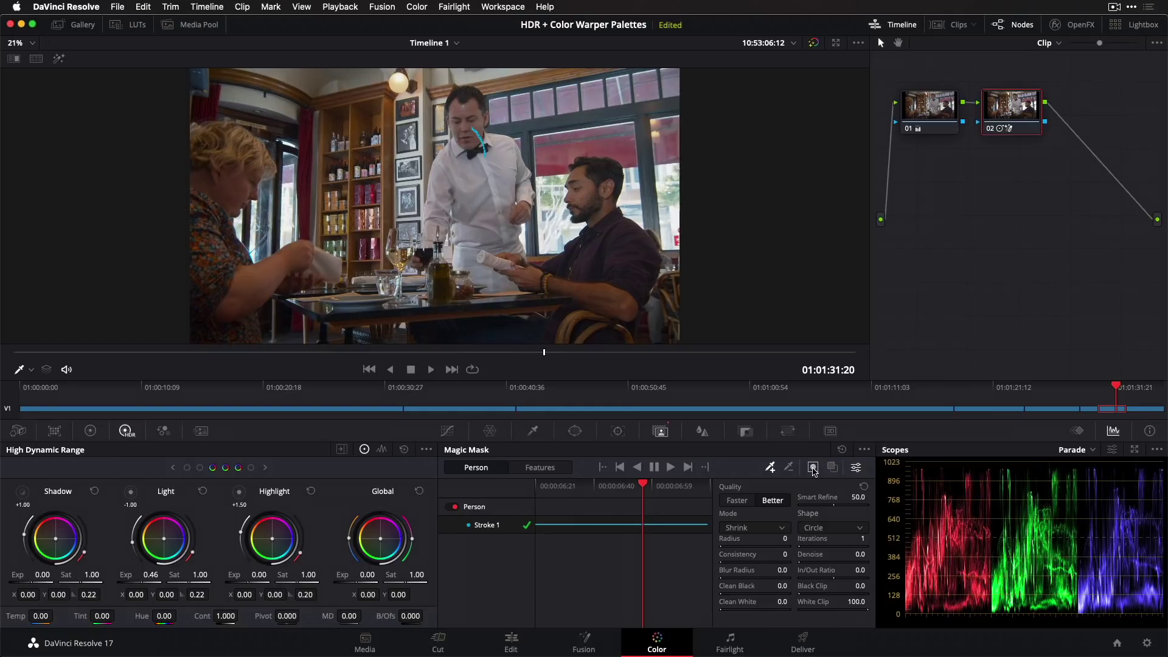